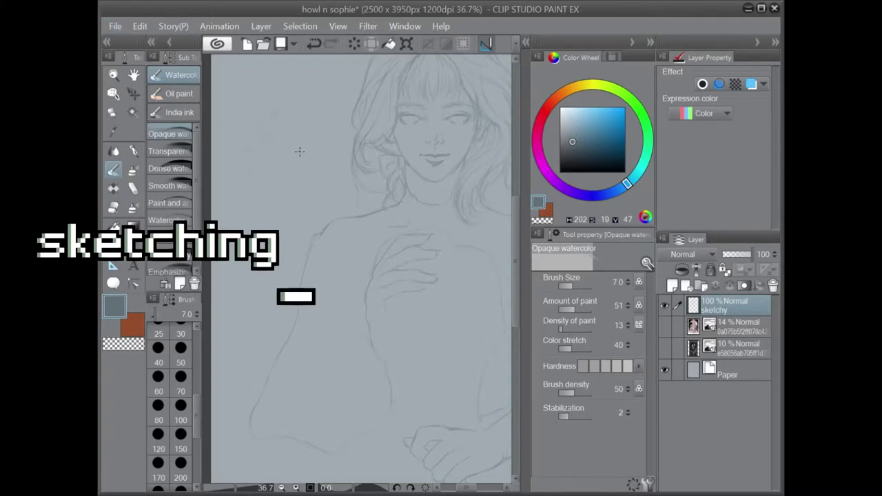
- Erase stray marks in the empty area beside the hair and return to the Opaque watercolor brush
key(e)
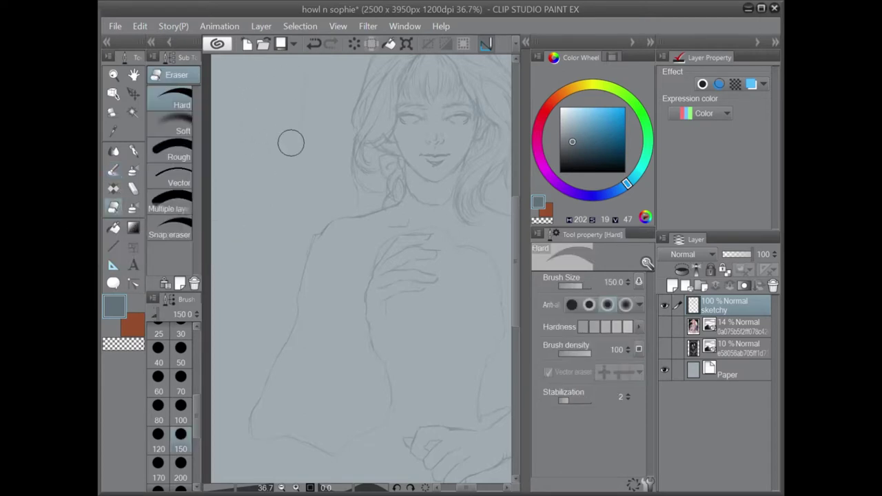
click(114, 171)
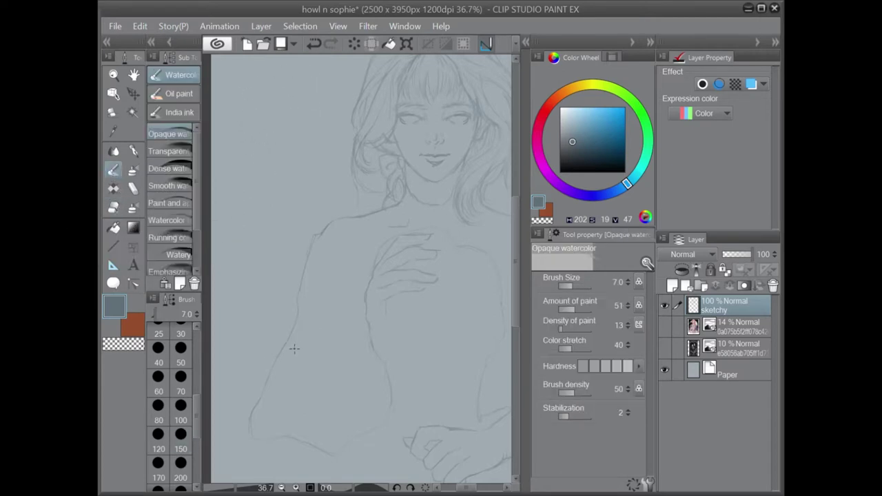
scroll(522, 272, down, 3)
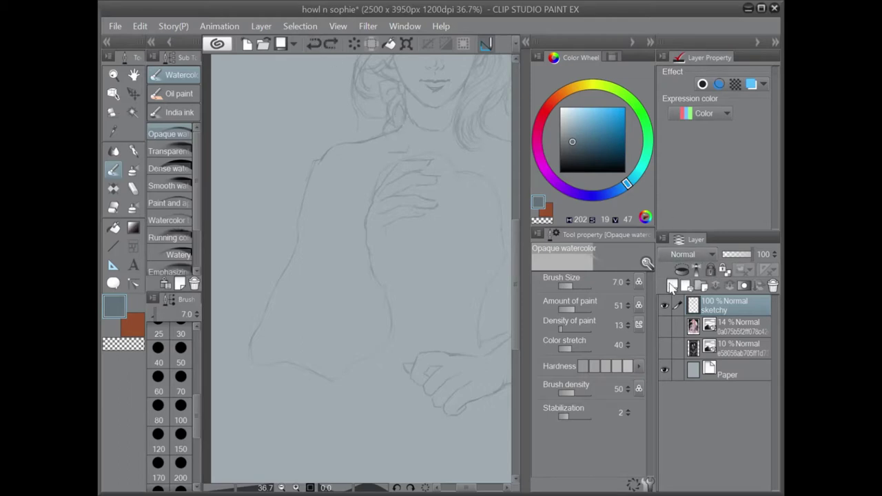
- Add a new layer above the sketchy layer, lower the sketchy layer's opacity to 37%, and make the new layer active
click(673, 286)
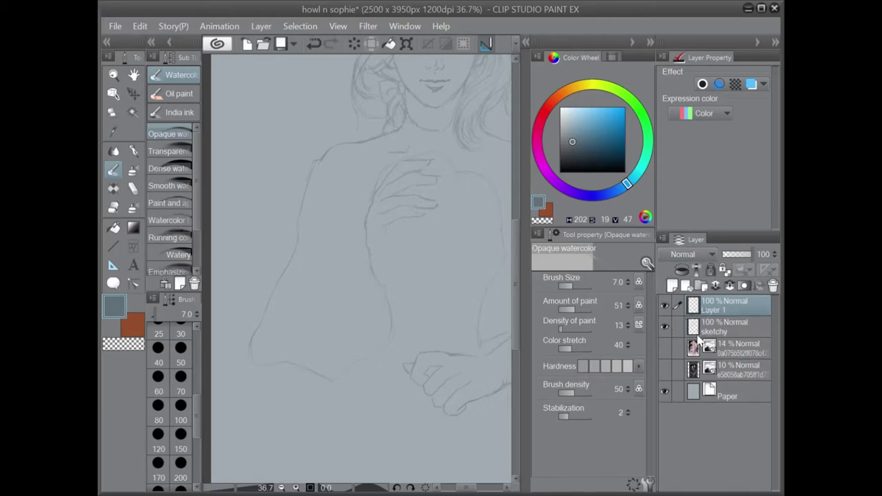
click(723, 326)
drag(743, 255, 736, 255)
click(724, 305)
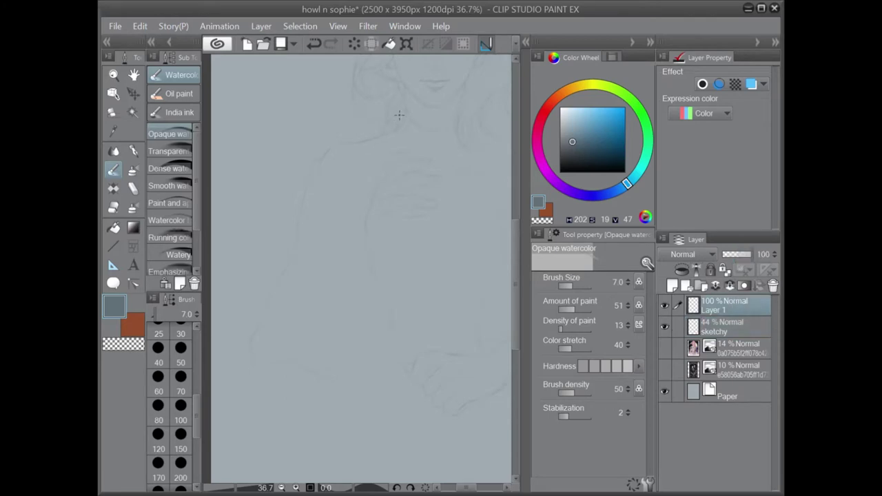
click(709, 328)
drag(739, 255, 731, 256)
click(735, 305)
- Draw the shoulder line, the sleeve seam and the outer sleeve outline of the arm on the figure's left-hand side on Layer 1
mouse_move(389, 130)
mouse_down()
mouse_move(338, 144)
mouse_move(348, 151)
mouse_up()
drag(305, 167, 282, 253)
drag(345, 215, 341, 205)
scroll(372, 269, down, 3)
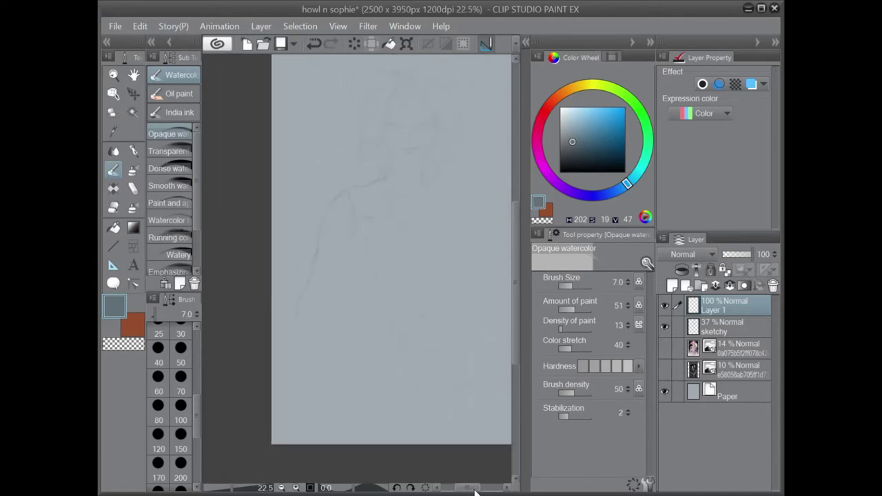
drag(468, 488, 472, 489)
scroll(292, 212, up, 2)
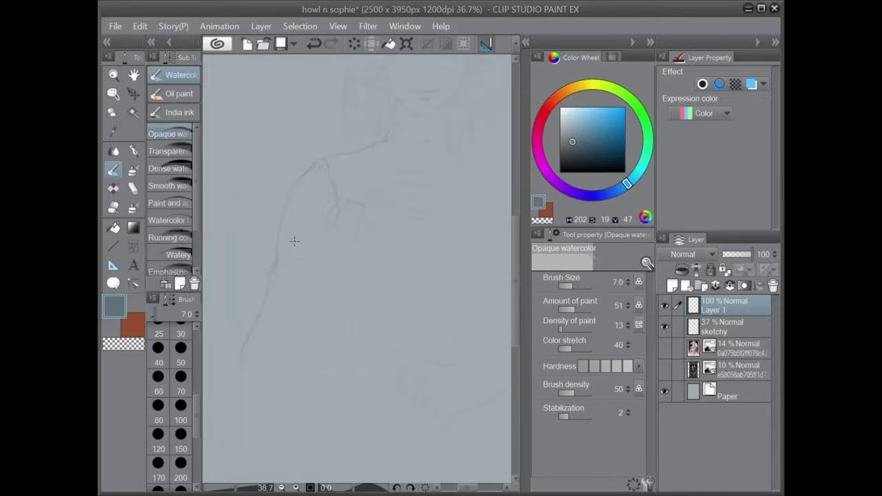
- Raise the sketchy layer's opacity to 84% and make Layer 1 active again
click(721, 329)
click(747, 254)
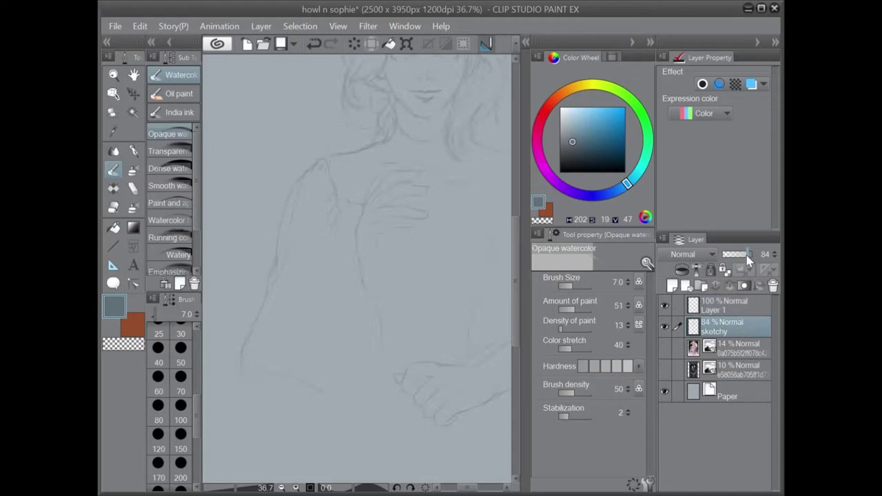
click(752, 304)
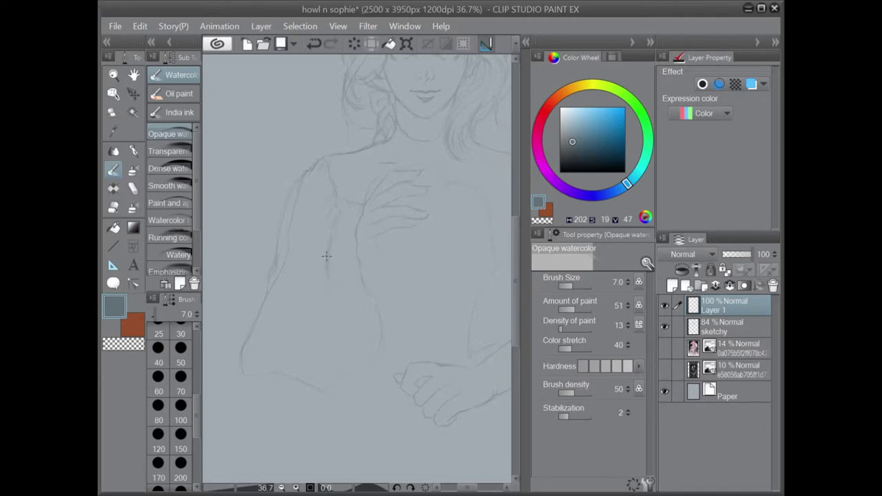
- Sketch the inner sleeve folds and cuff, erase part of the outer sleeve edge, and redraw it with the watercolor brush
drag(329, 289, 344, 321)
click(113, 207)
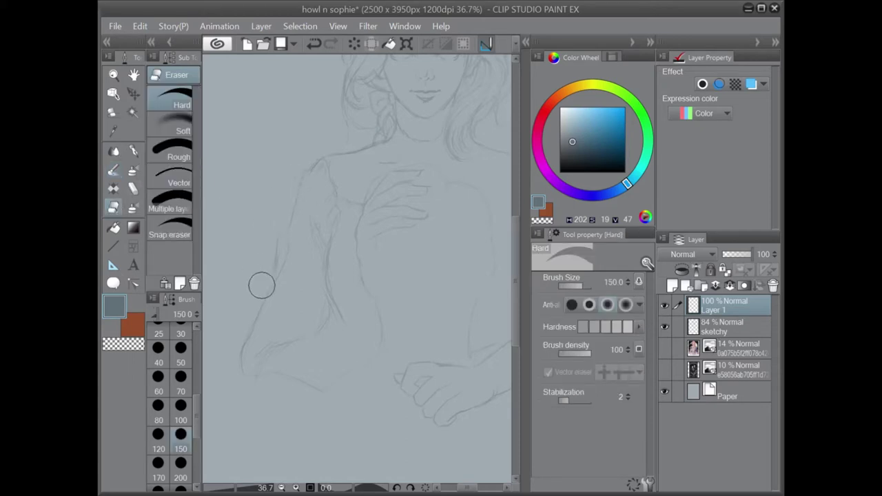
click(113, 169)
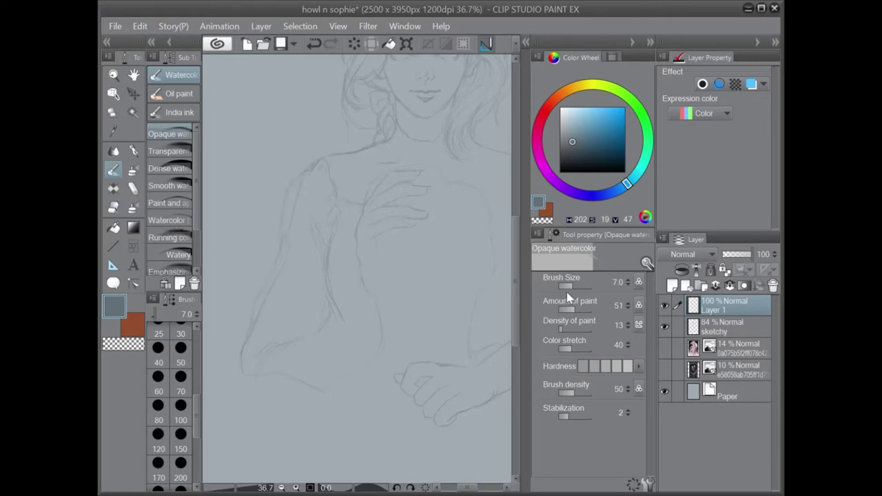
- Set the sketchy layer's opacity to 100% and make Layer 1 active again
click(730, 325)
click(726, 253)
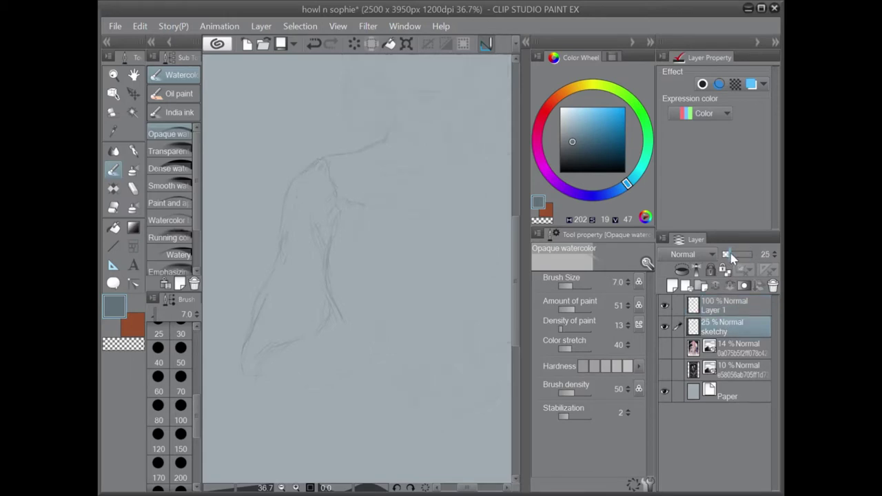
drag(730, 254, 761, 270)
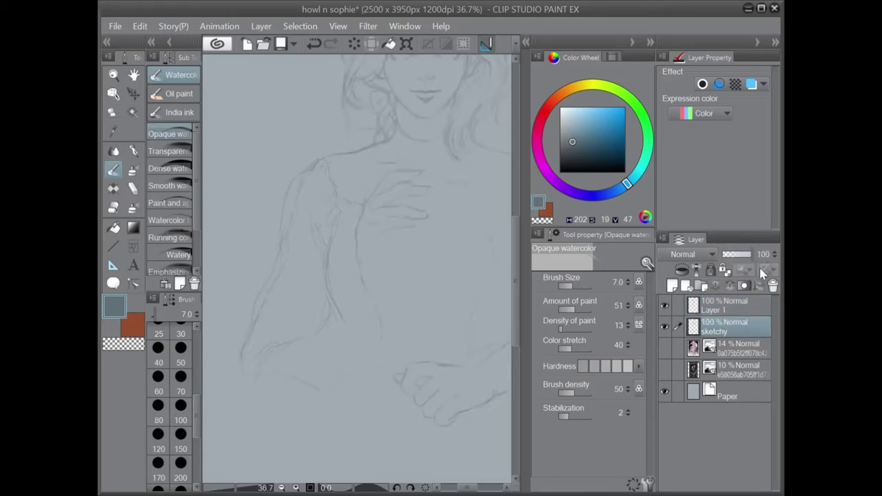
click(733, 310)
- Sketch the ruffled collar around the neck and refine the shoulder and sleeve lines beside it on Layer 1
scroll(290, 256, down, 3)
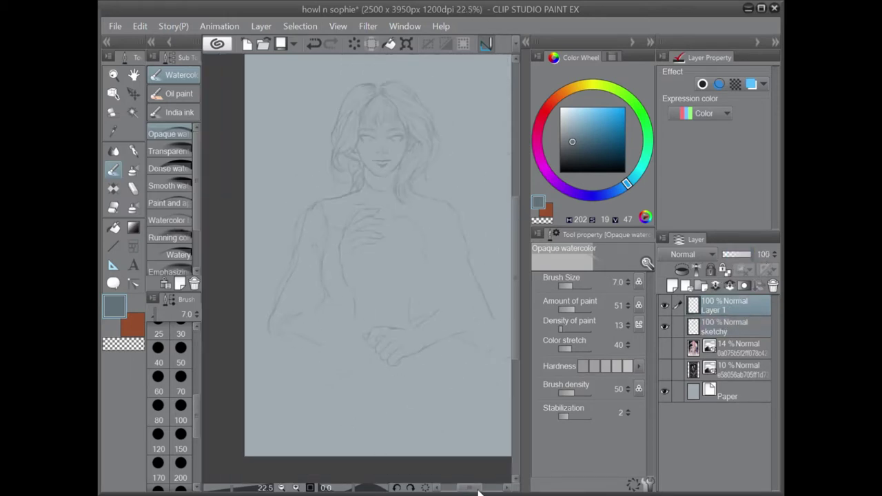
scroll(337, 136, up, 4)
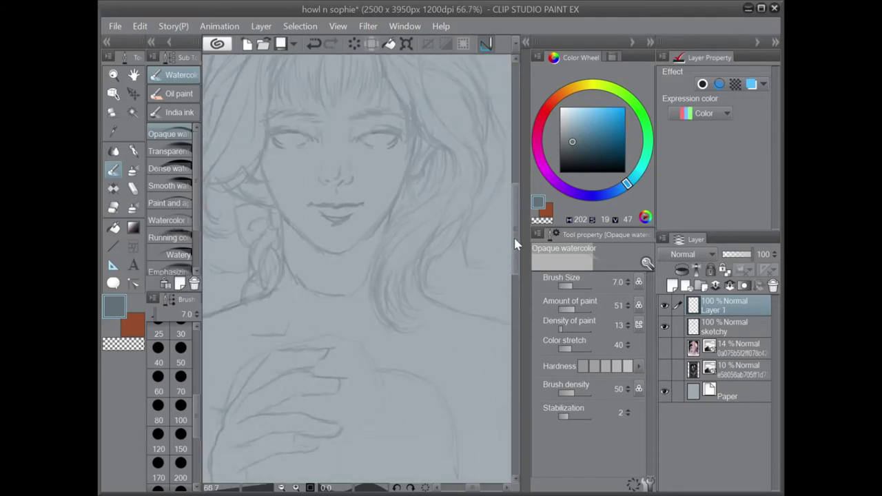
drag(473, 487, 465, 485)
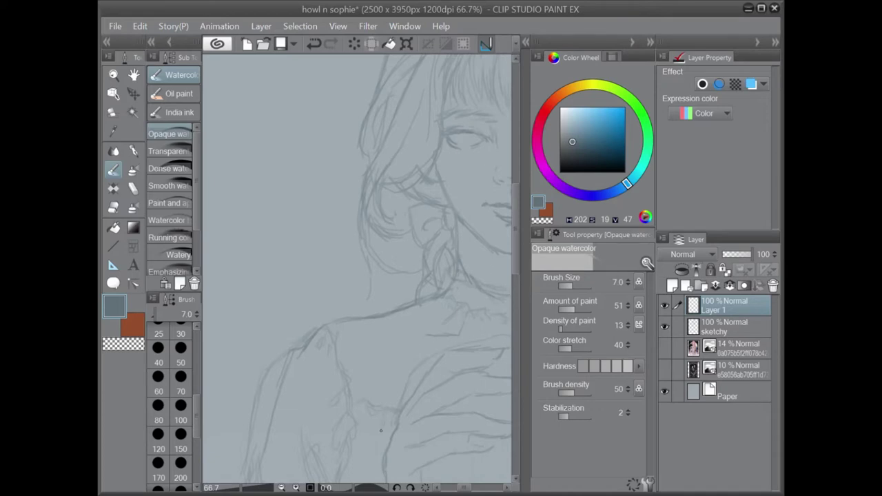
scroll(399, 408, down, 5)
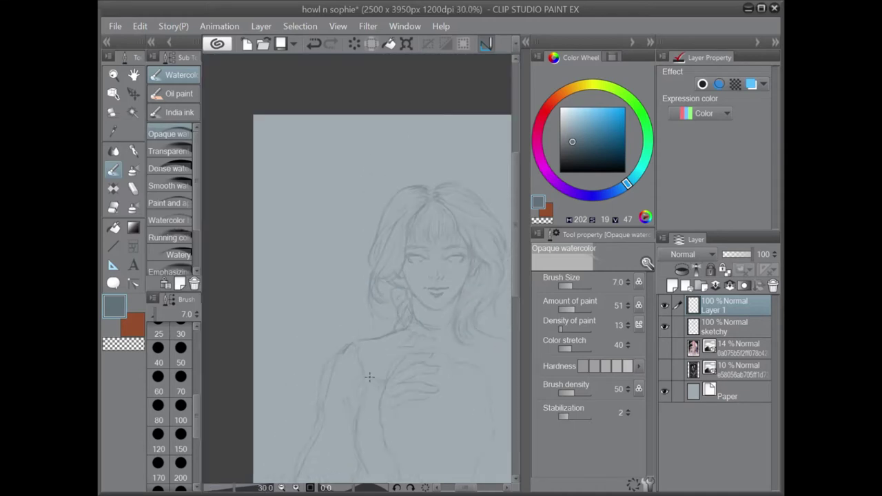
scroll(399, 363, up, 4)
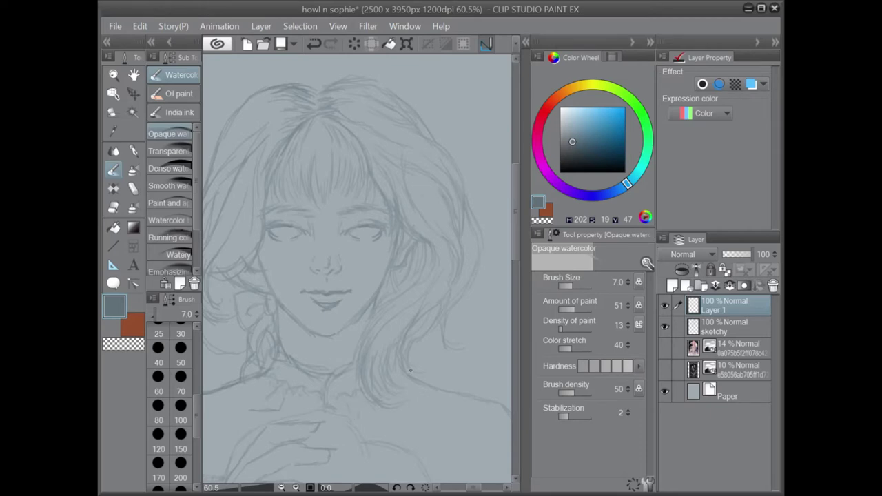
- Try to refine the outline of the opposite shoulder and undo the last stroke
scroll(313, 346, down, 2)
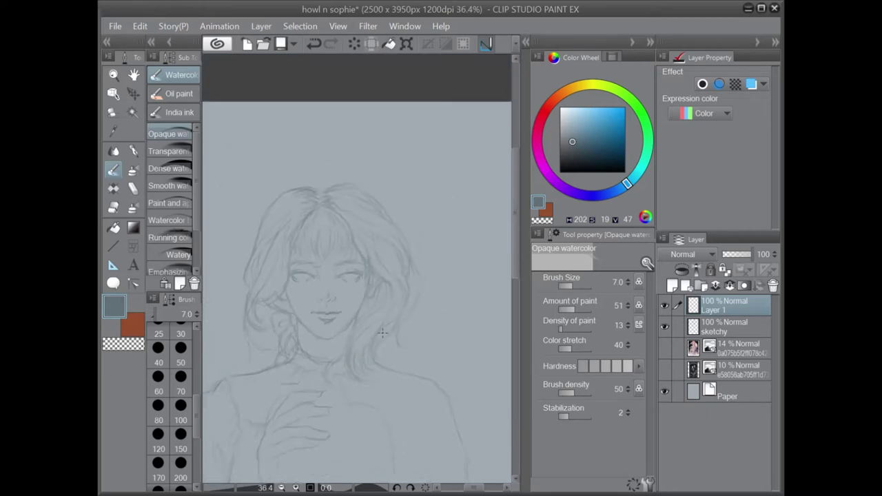
drag(516, 239, 514, 276)
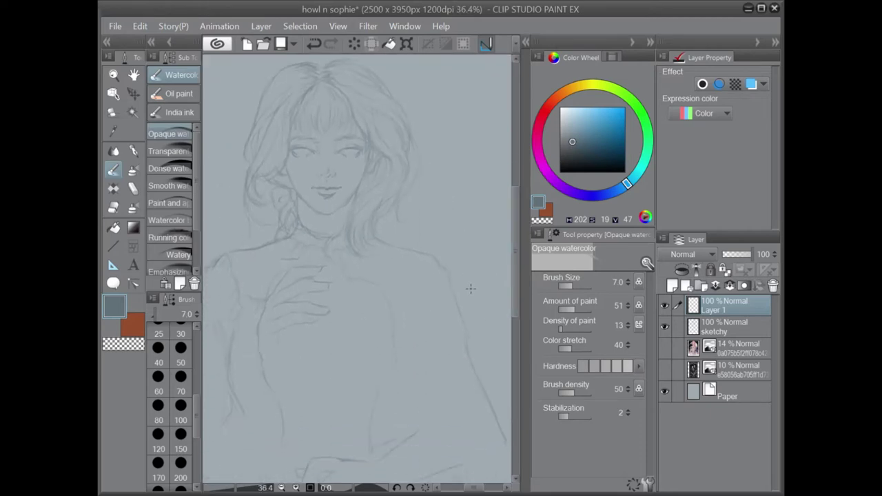
scroll(470, 290, down, 1)
mouse_move(469, 489)
mouse_down()
mouse_move(499, 490)
mouse_move(484, 491)
mouse_up()
scroll(441, 293, up, 1)
scroll(441, 294, down, 4)
scroll(417, 291, up, 1)
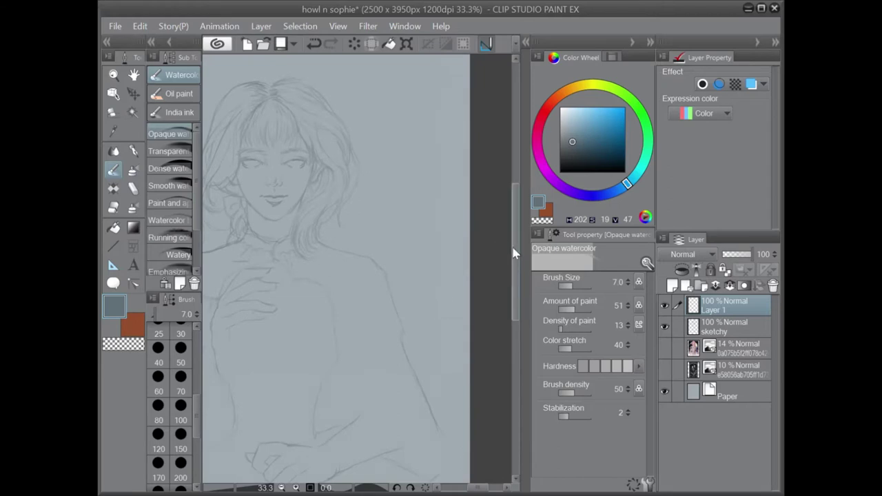
drag(515, 243, 518, 266)
scroll(348, 259, up, 1)
scroll(461, 276, down, 1)
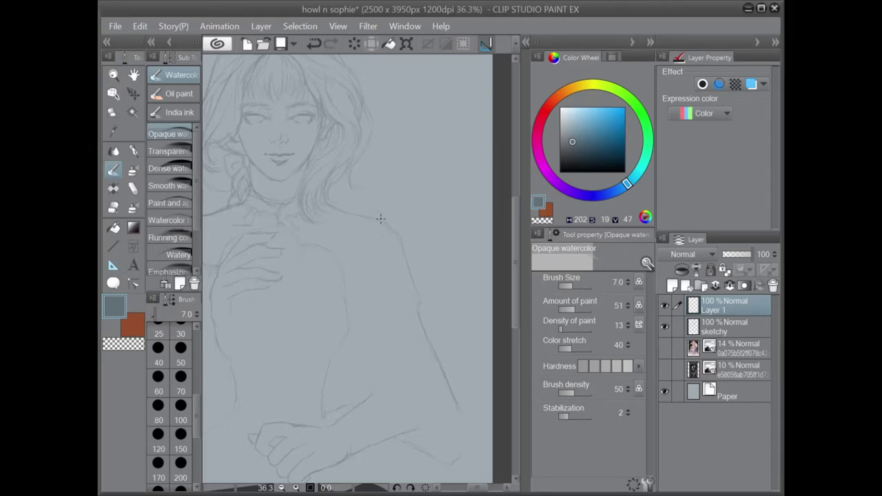
click(313, 43)
drag(477, 489, 471, 489)
scroll(419, 290, down, 5)
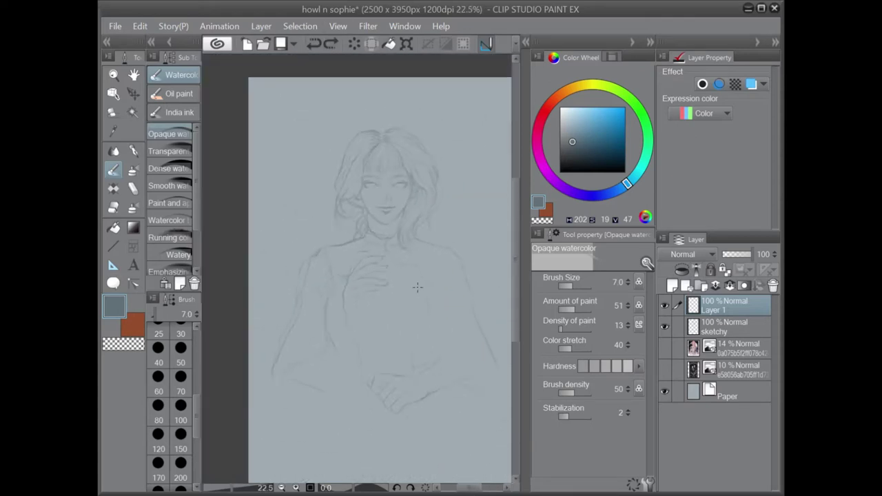
- Set the brush size to 73.7 and write "Bye!" above the figure's head
scroll(348, 244, up, 1)
click(580, 286)
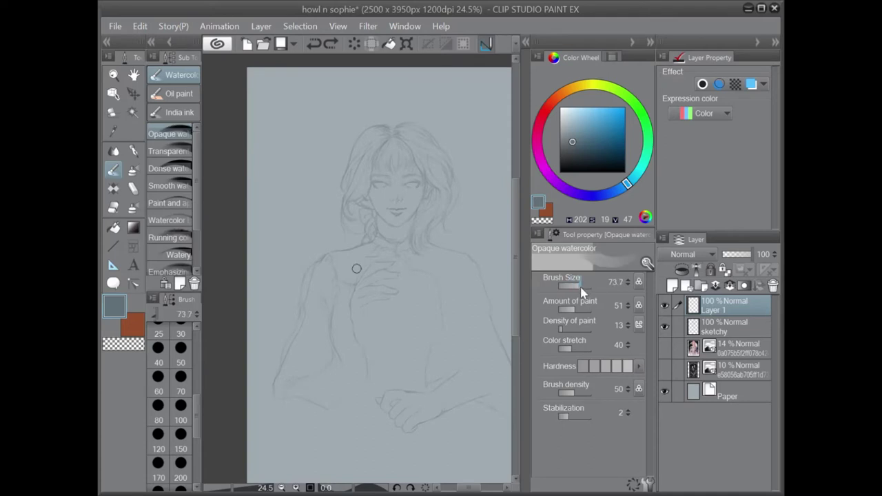
drag(269, 103, 267, 169)
drag(263, 115, 268, 159)
drag(306, 93, 295, 154)
drag(334, 109, 361, 114)
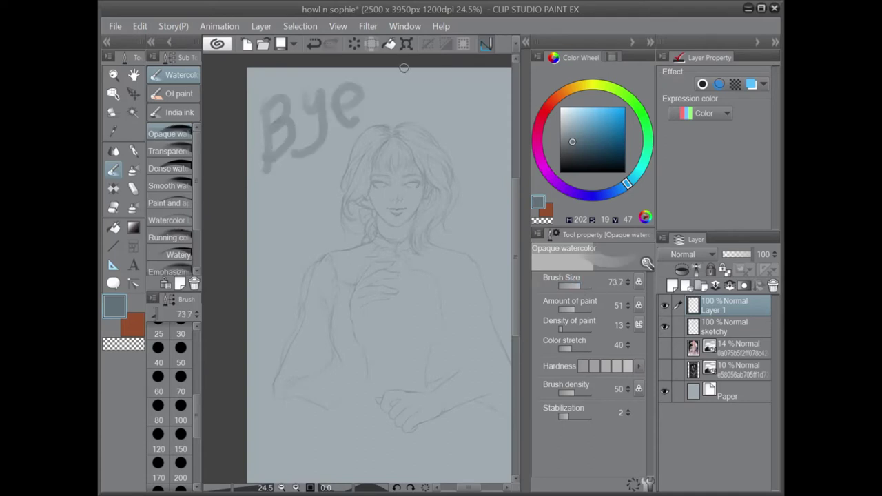
drag(405, 67, 384, 97)
click(378, 111)
- Doodle a simple face with short cheek and accent strokes beside the "Bye!" lettering
drag(449, 78, 446, 97)
drag(474, 81, 463, 130)
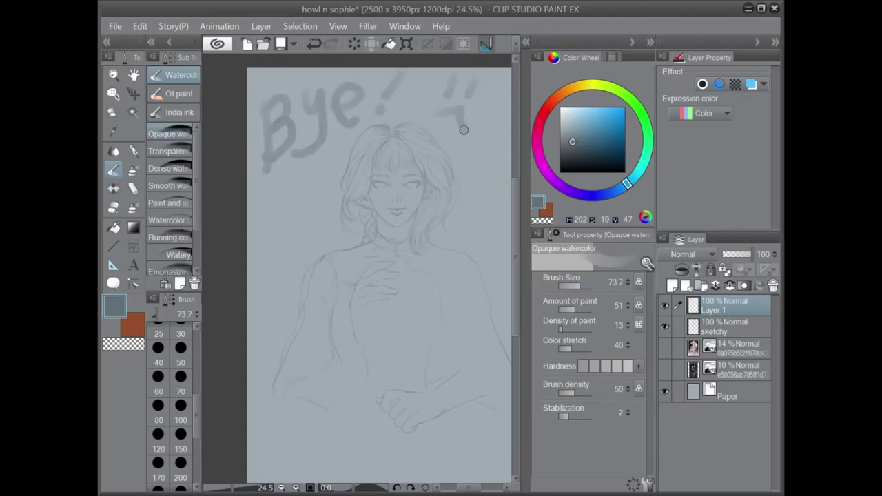
drag(412, 80, 430, 90)
mouse_move(406, 98)
mouse_down()
mouse_move(430, 108)
mouse_move(500, 110)
mouse_up()
drag(482, 125, 497, 129)
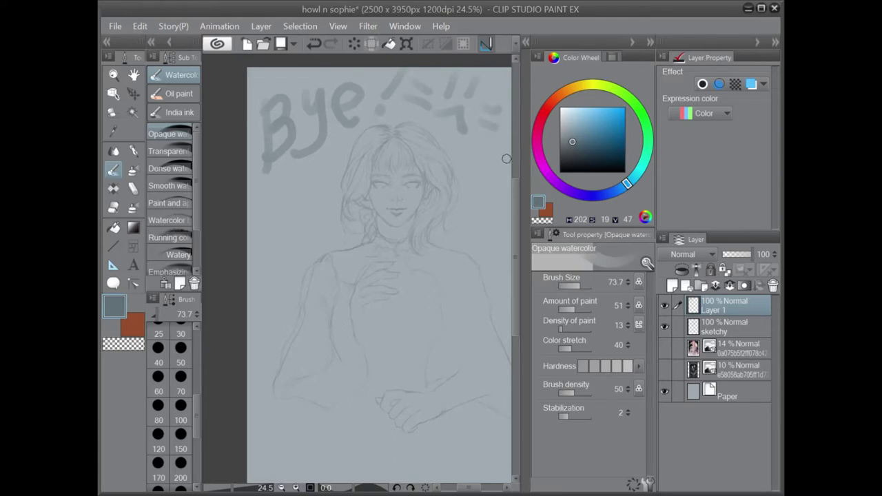
- Erase the "Bye!" lettering and the face doodle with the Hard eraser
click(113, 206)
mouse_move(270, 111)
mouse_down()
mouse_move(300, 101)
mouse_move(242, 179)
mouse_move(363, 101)
mouse_move(318, 136)
mouse_move(381, 101)
mouse_move(297, 106)
mouse_move(373, 102)
mouse_move(321, 101)
mouse_move(349, 102)
mouse_move(328, 101)
mouse_move(408, 194)
mouse_move(354, 76)
mouse_move(303, 102)
mouse_move(399, 63)
mouse_up()
mouse_move(360, 105)
mouse_down()
mouse_move(396, 84)
mouse_move(380, 78)
mouse_move(408, 75)
mouse_move(403, 94)
mouse_move(451, 91)
mouse_move(440, 115)
mouse_move(487, 77)
mouse_up()
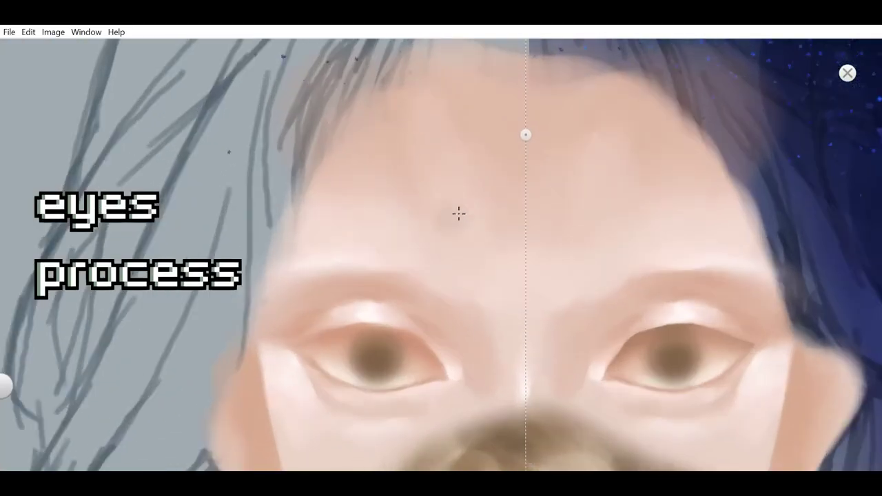
- Trace a lasso selection around the opening of the portrait's left-hand eye and clear it
mouse_move(295, 341)
mouse_down()
mouse_move(383, 325)
mouse_move(426, 347)
mouse_move(444, 376)
mouse_move(292, 344)
mouse_up()
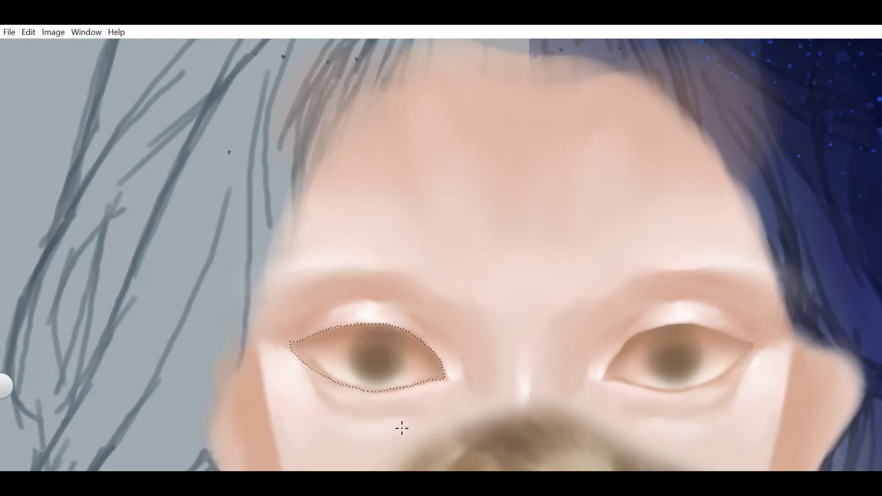
click(549, 252)
key(space)
drag(586, 264, 248, 35)
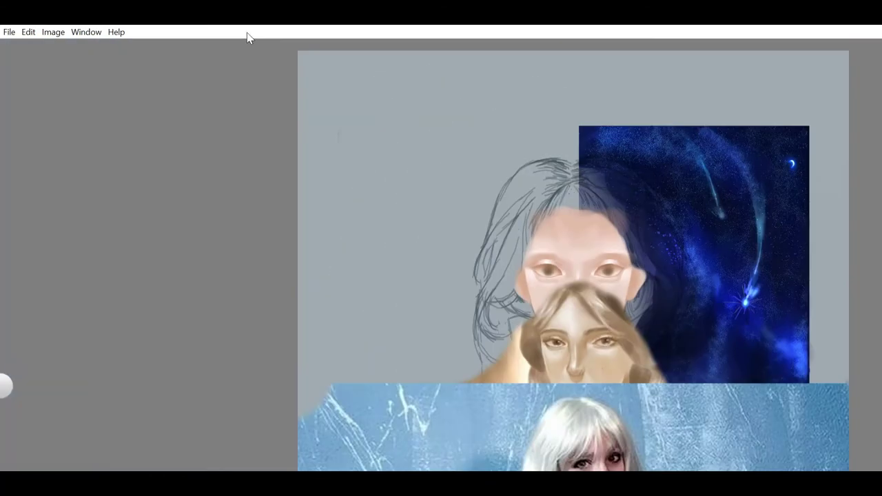
mouse_move(466, 238)
mouse_down()
mouse_move(424, 233)
mouse_move(531, 249)
mouse_move(632, 188)
mouse_up()
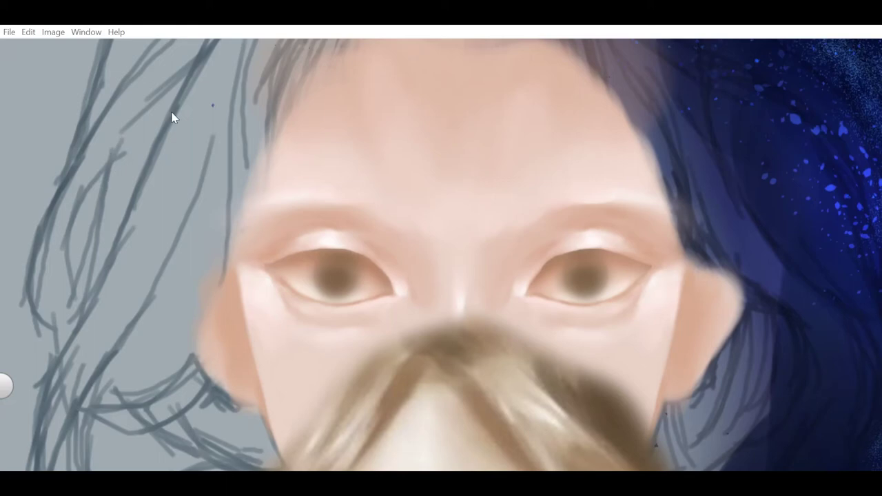
- Try a mirrored stroke over the irises and undo it
drag(461, 311, 534, 248)
key(x)
mouse_move(602, 260)
mouse_down()
mouse_move(610, 257)
mouse_move(591, 258)
mouse_move(617, 253)
mouse_up()
key(ctrl+z)
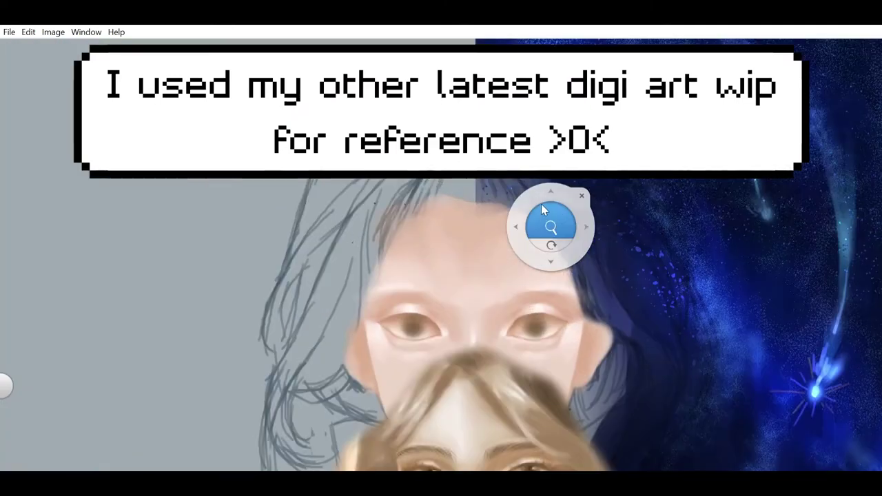
- Turn on vertical symmetry and paint a dark brown rim along the sides and top of both irises
mouse_move(551, 227)
mouse_down()
mouse_move(417, 232)
mouse_move(656, 211)
mouse_up()
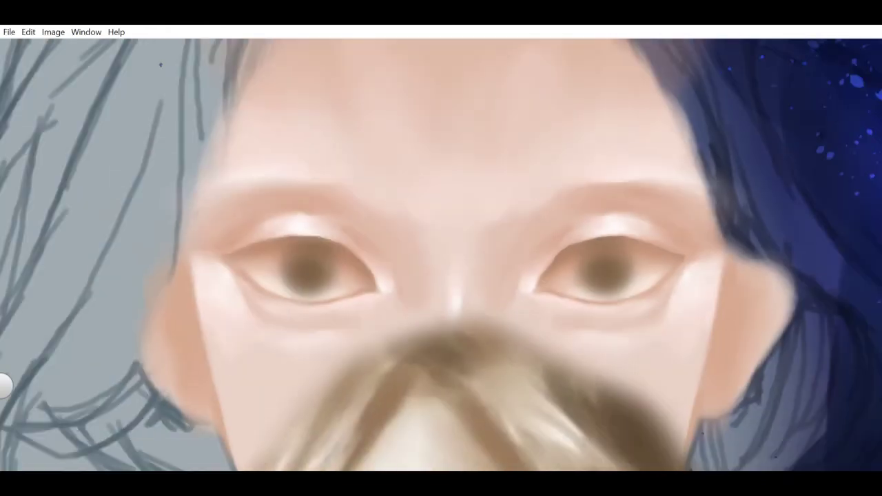
key(x)
mouse_move(598, 249)
mouse_down()
mouse_move(583, 262)
mouse_move(585, 288)
mouse_up()
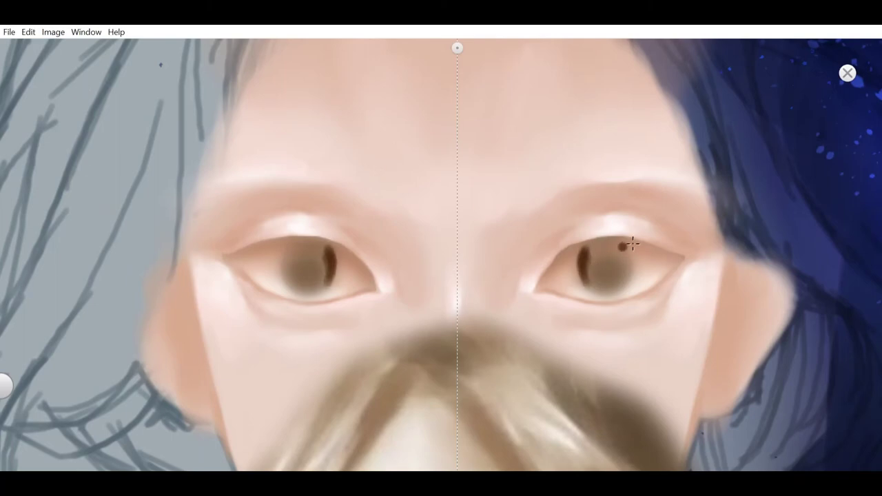
mouse_move(624, 241)
mouse_down()
mouse_move(635, 261)
mouse_move(630, 282)
mouse_up()
mouse_move(582, 251)
mouse_down()
mouse_move(603, 240)
mouse_move(624, 249)
mouse_up()
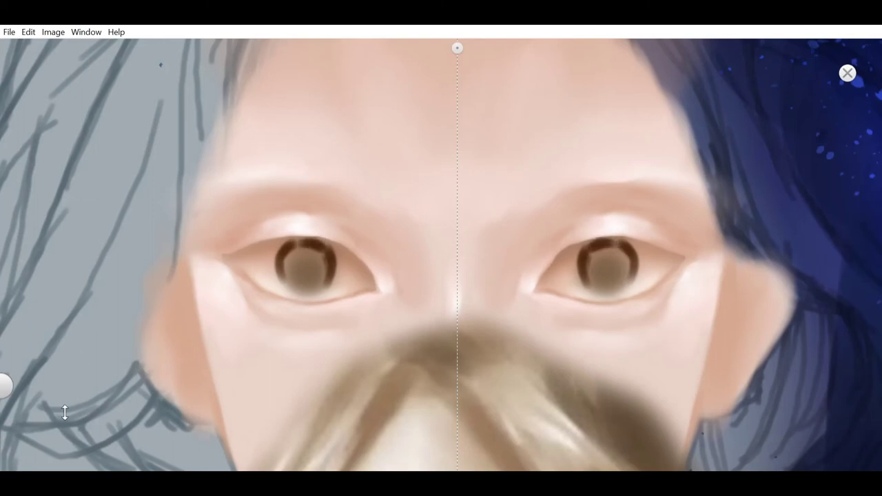
- Shade the middle of both irises dark brown with mirrored strokes to blend in the rim
mouse_move(288, 263)
mouse_down()
mouse_move(319, 250)
mouse_move(322, 275)
mouse_up()
mouse_move(319, 243)
mouse_down()
mouse_move(283, 259)
mouse_move(332, 274)
mouse_up()
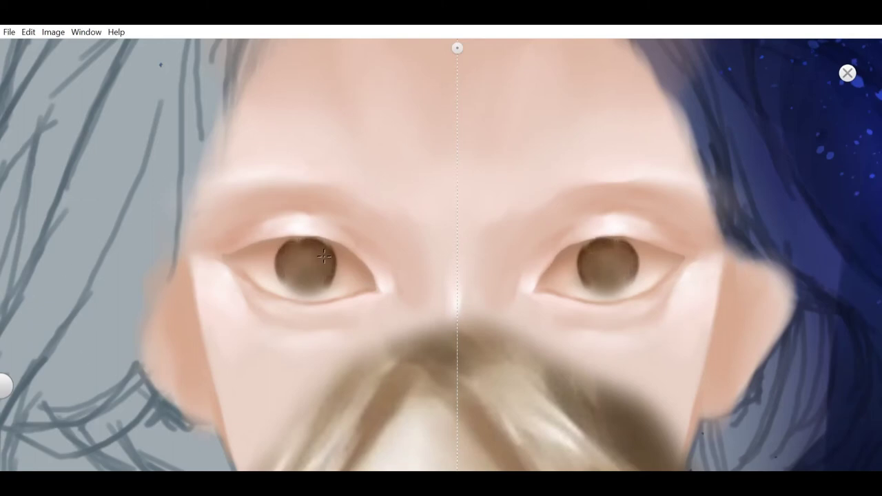
scroll(530, 238, down, 5)
scroll(546, 262, up, 3)
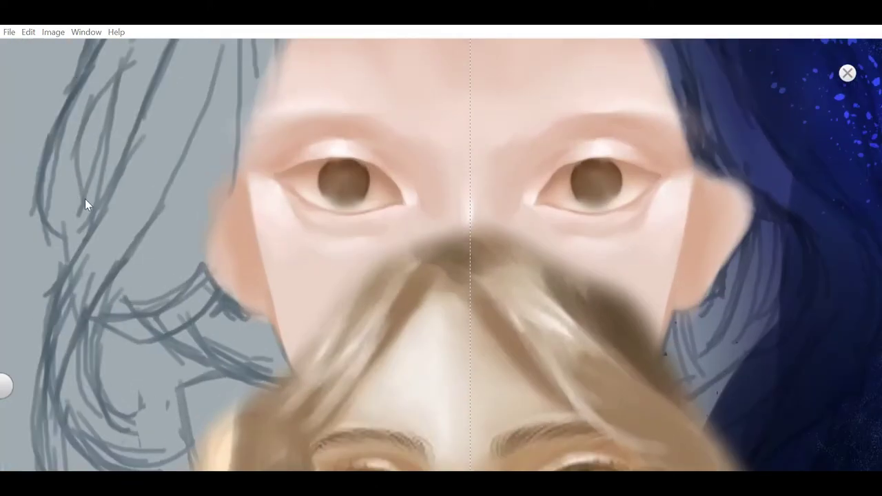
- Paint a small, very dark brown pupil at the centre of both irises with mirrored strokes
scroll(591, 187, up, 1)
mouse_move(590, 179)
mouse_down()
mouse_move(592, 159)
mouse_move(599, 156)
mouse_move(585, 161)
mouse_move(609, 154)
mouse_move(591, 166)
mouse_move(604, 164)
mouse_move(602, 173)
mouse_move(609, 158)
mouse_move(604, 186)
mouse_up()
scroll(574, 200, down, 3)
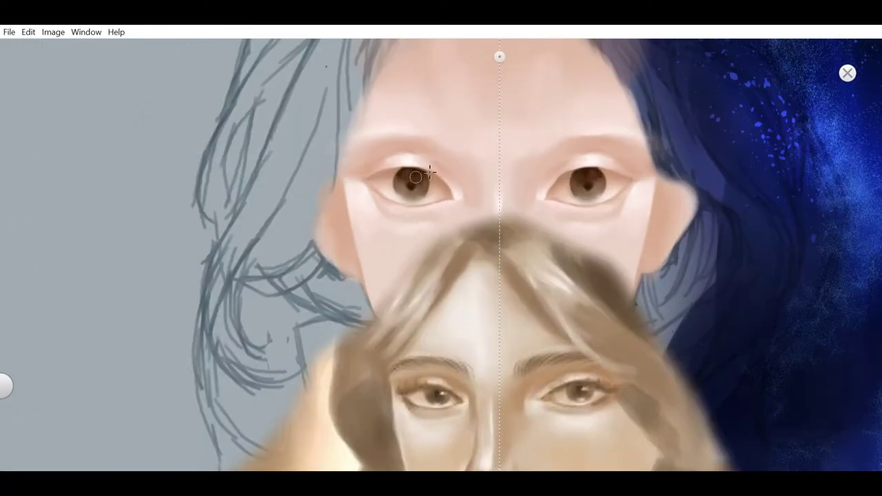
scroll(430, 171, down, 5)
scroll(531, 197, up, 5)
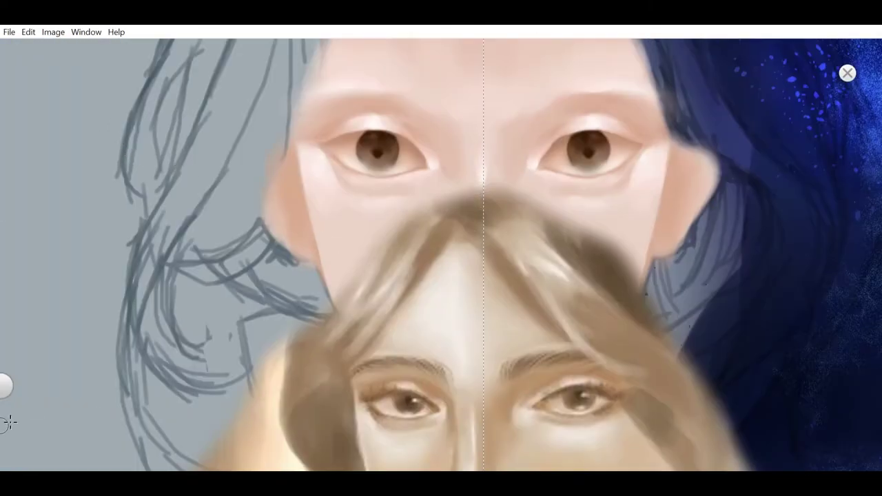
- Paint an orange glow around the lower half of both irises and deepen the pupils to near black
drag(490, 250, 532, 227)
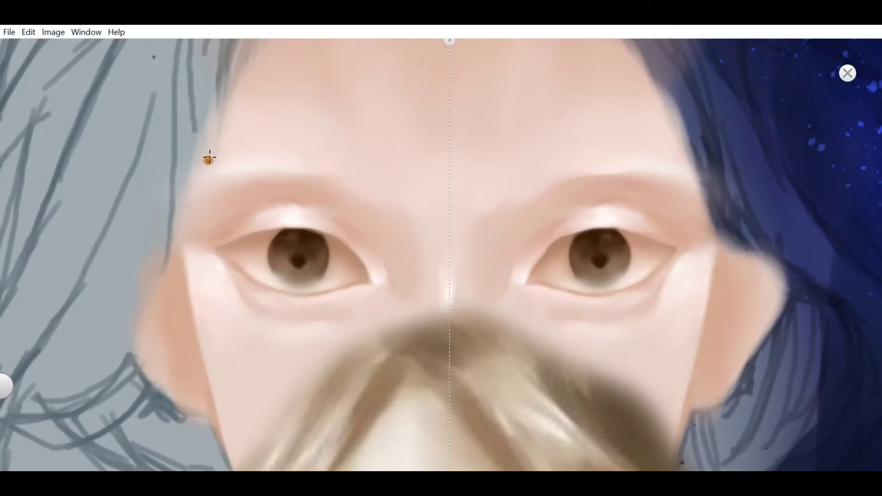
drag(294, 269, 306, 266)
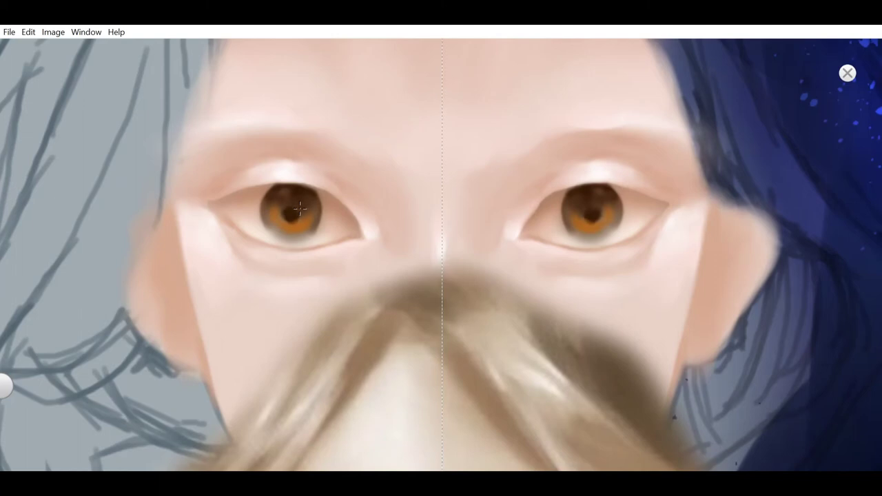
drag(300, 207, 303, 208)
scroll(291, 196, up, 4)
mouse_move(290, 228)
mouse_down()
mouse_move(296, 234)
mouse_move(293, 211)
mouse_move(335, 203)
mouse_up()
scroll(411, 188, down, 2)
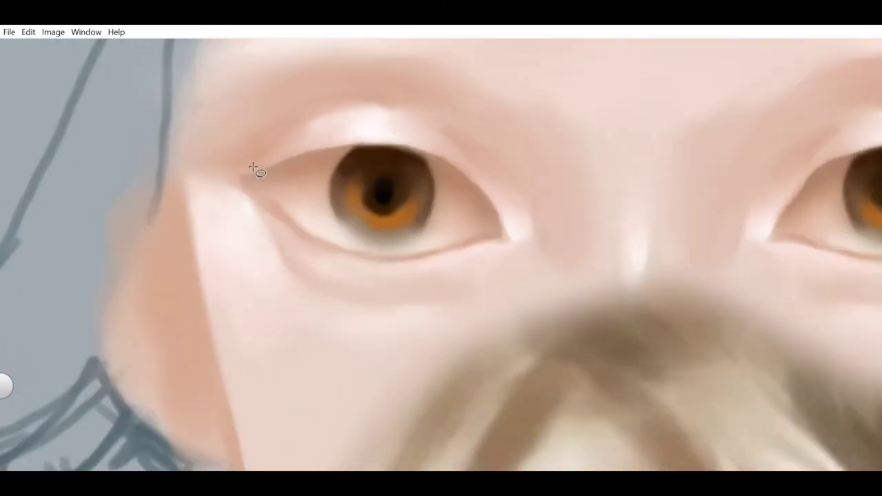
- Lasso the opening of the left-hand eye, paint a dark shadow beneath its upper lid, and deselect
mouse_move(322, 148)
mouse_down()
mouse_move(381, 143)
mouse_move(434, 157)
mouse_up()
drag(501, 233, 242, 177)
drag(370, 141, 443, 162)
drag(382, 142, 272, 166)
drag(420, 147, 492, 206)
drag(394, 141, 417, 141)
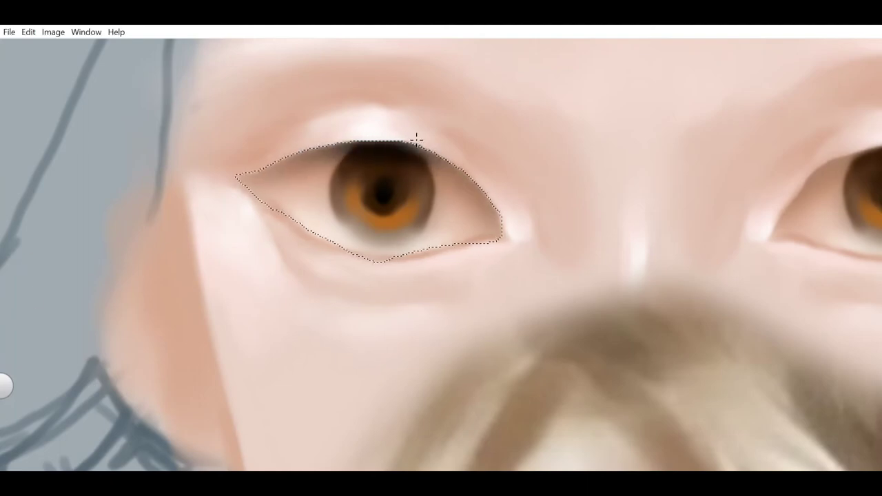
scroll(417, 144, down, 5)
key(ctrl+d)
- Lasso the opening of the right-hand eye, paint a matching dark shadow beneath its upper lid, and deselect
scroll(589, 178, up, 5)
click(101, 77)
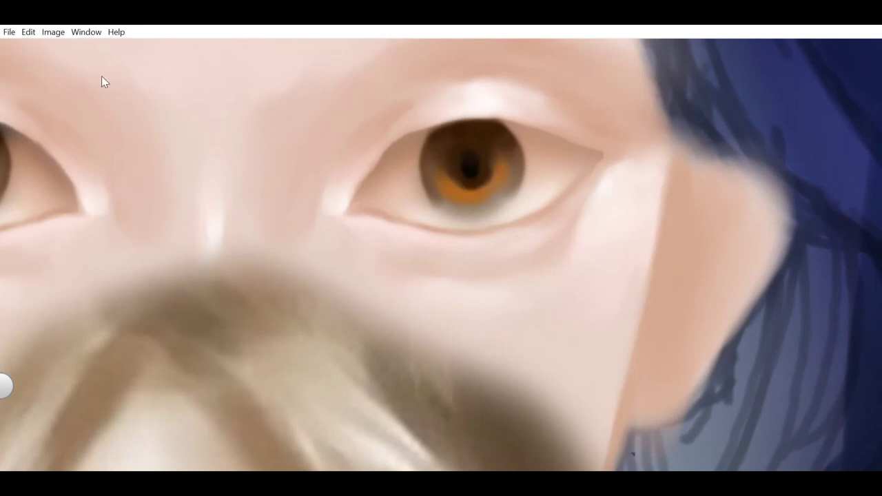
mouse_move(356, 192)
mouse_down()
mouse_move(367, 168)
mouse_move(435, 122)
mouse_move(527, 122)
mouse_move(600, 153)
mouse_up()
drag(355, 189, 354, 195)
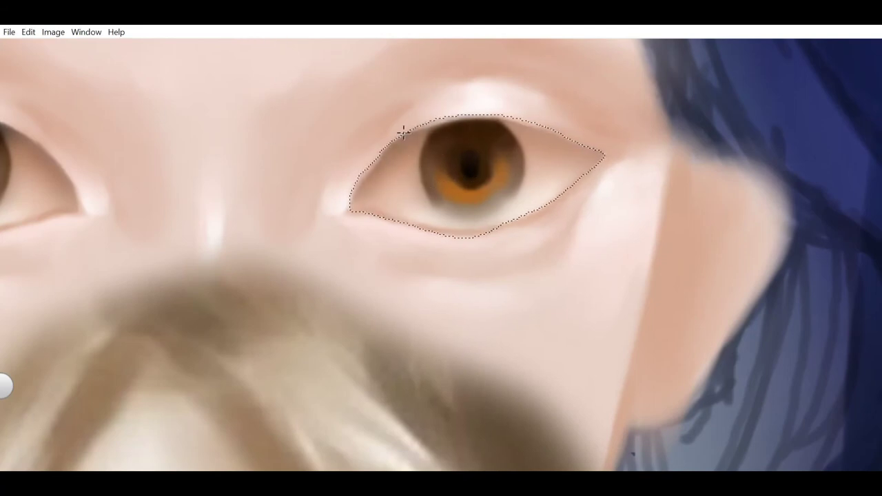
scroll(432, 184, down, 5)
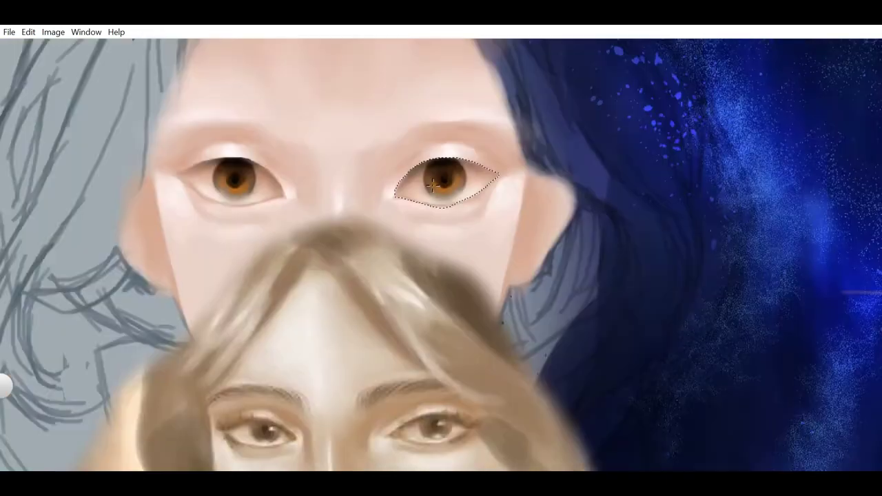
scroll(432, 185, down, 2)
key(ctrl+d)
- Examine the shaded eyes at several zoom levels alongside the reference portraits
scroll(442, 162, down, 5)
scroll(544, 272, up, 2)
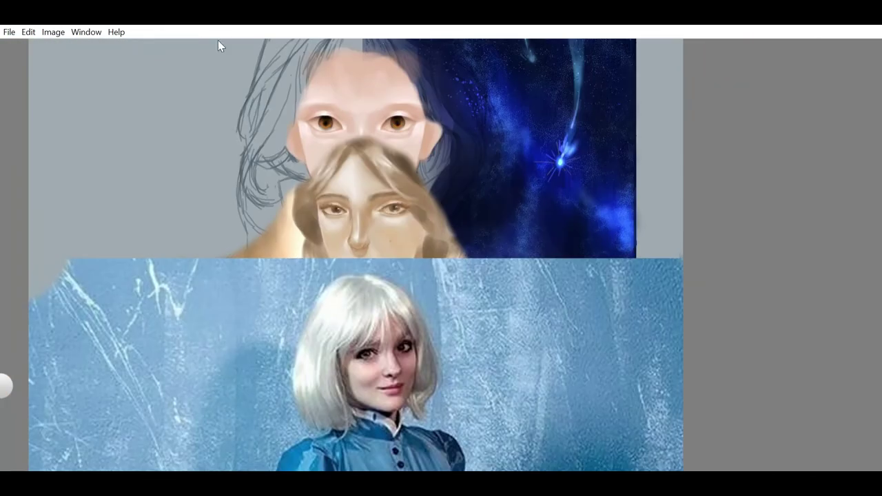
scroll(494, 192, up, 5)
scroll(475, 200, down, 4)
scroll(510, 258, up, 2)
key(space)
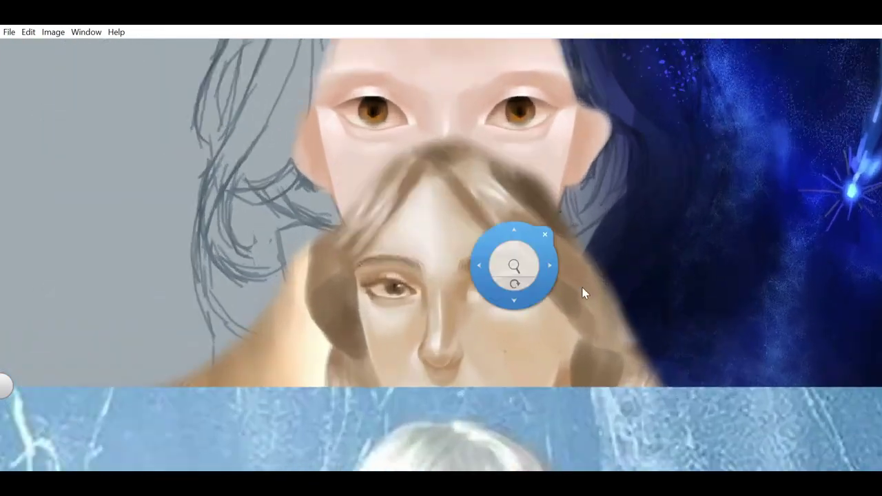
drag(584, 293, 540, 299)
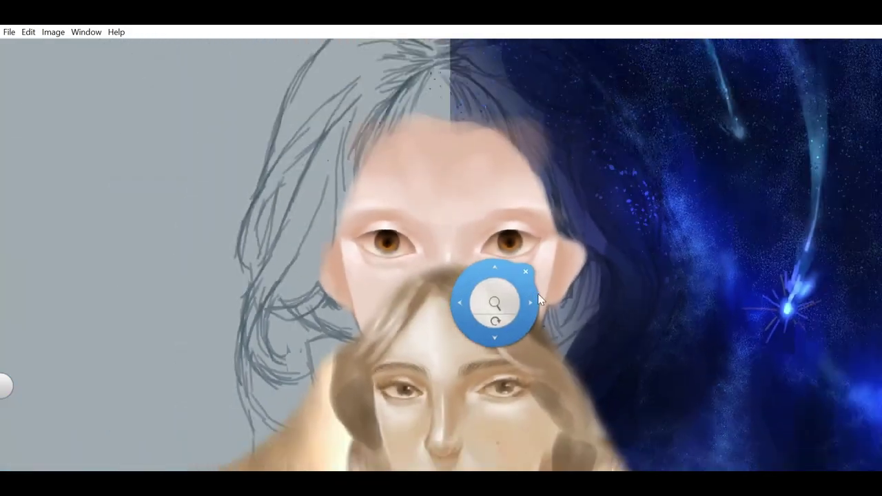
scroll(492, 301, up, 6)
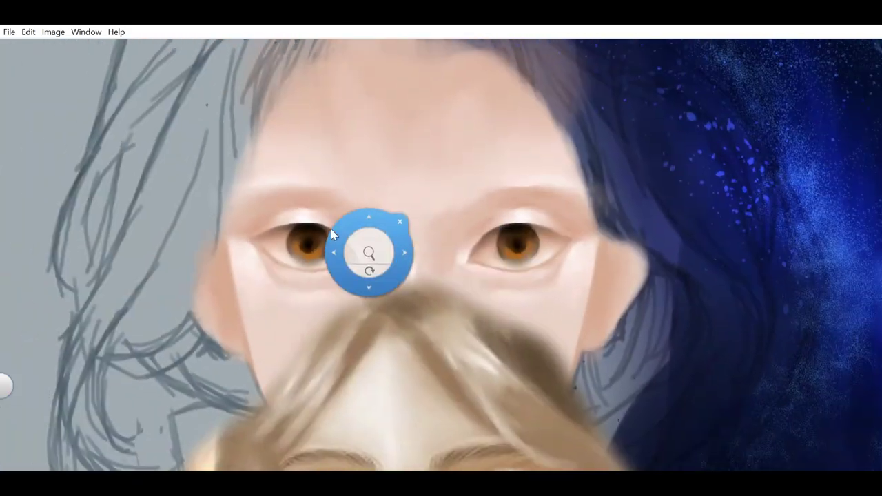
scroll(448, 234, up, 2)
scroll(565, 237, down, 3)
scroll(620, 187, up, 2)
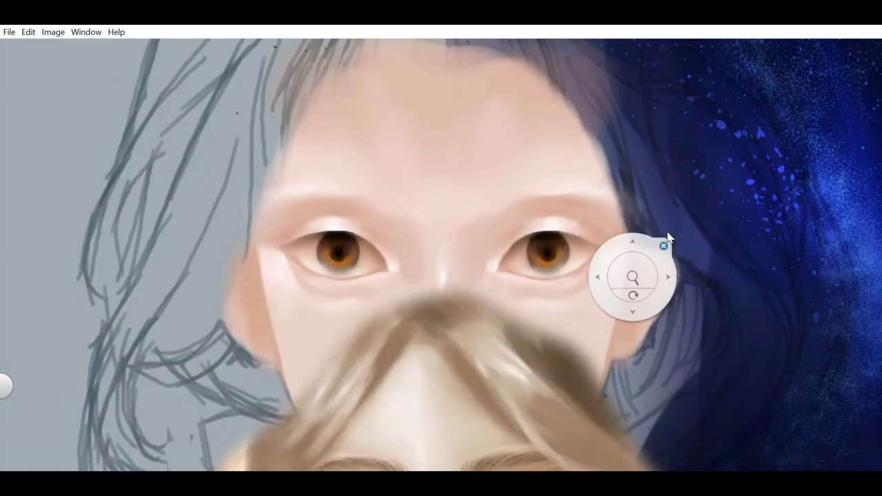
click(664, 244)
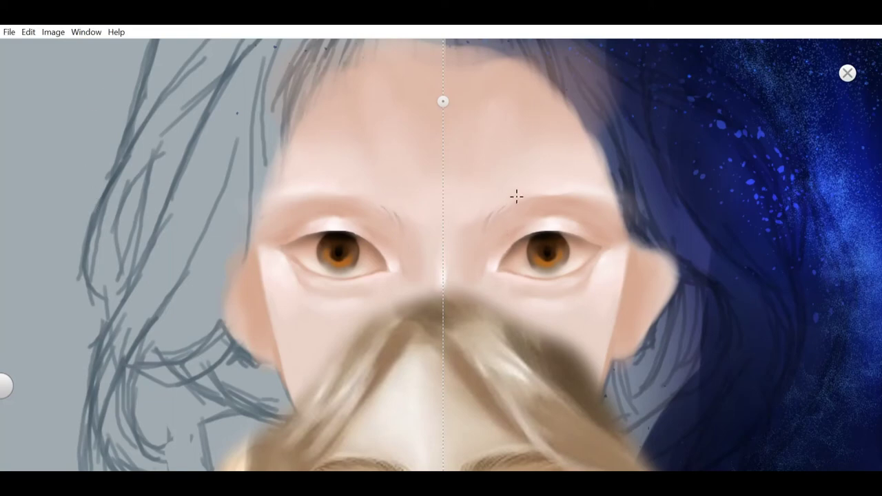
- Sketch fine brown hair strokes along both eyebrows with vertical symmetry, from the inner ends to the outer tails
key(space)
drag(546, 190, 363, 142)
key(space)
drag(529, 124, 444, 152)
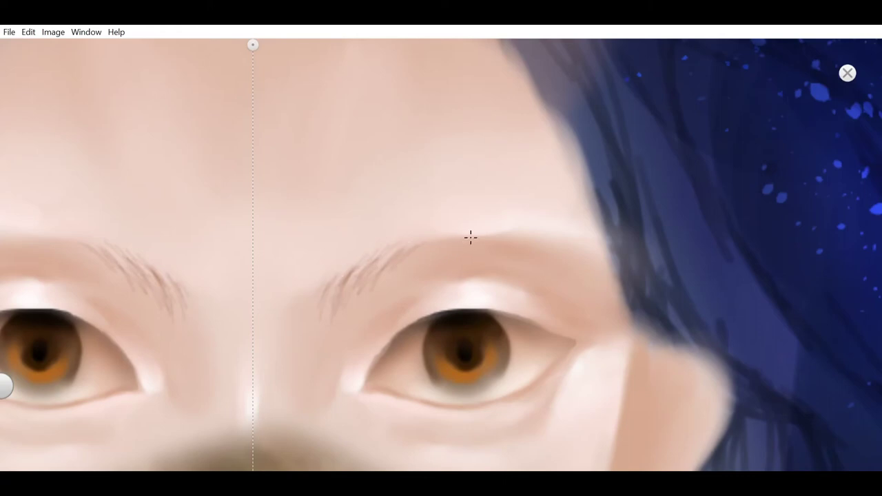
drag(503, 228, 573, 252)
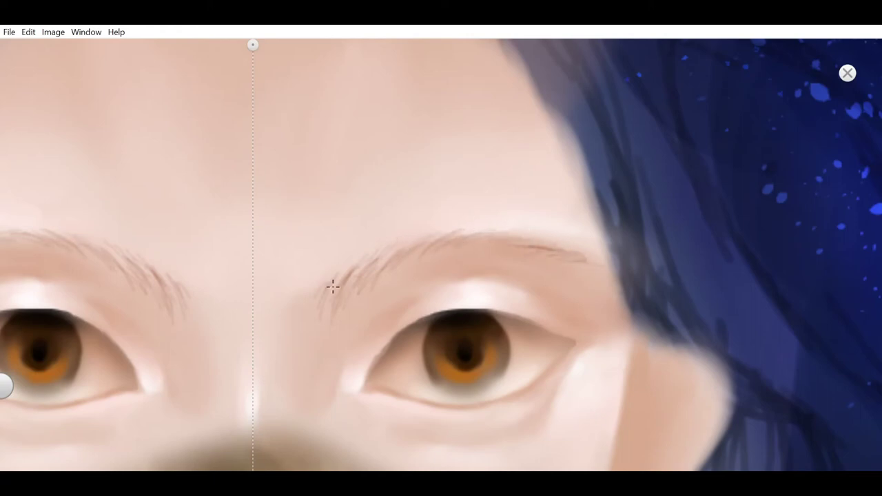
drag(340, 277, 322, 293)
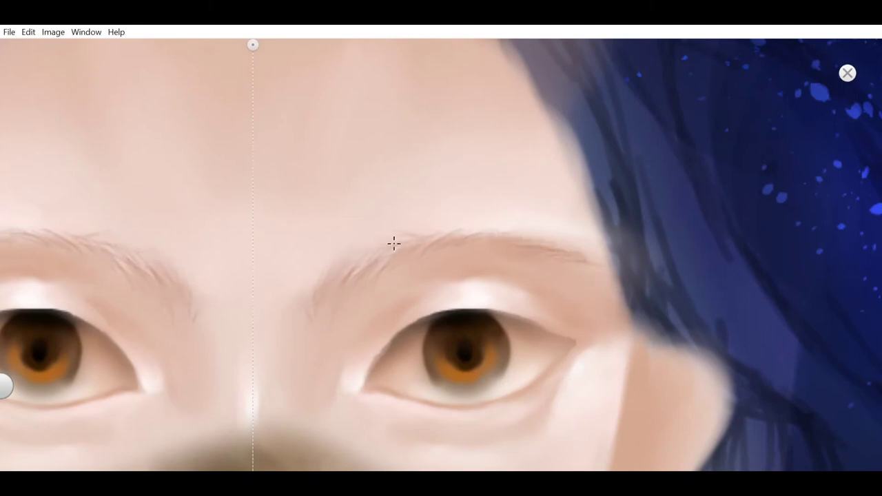
- Brush soft reddish-brown shading along both eyebrows with a larger mirrored brush to fill out their shape
scroll(394, 243, down, 5)
scroll(434, 268, up, 3)
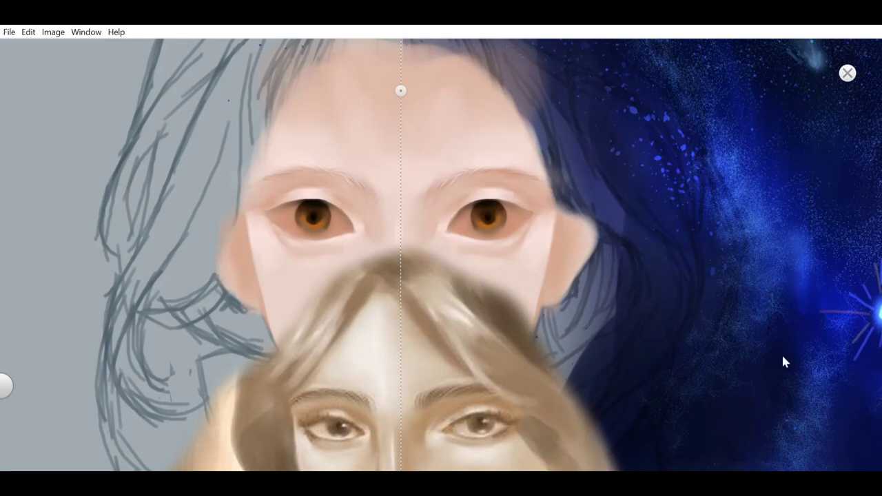
click(754, 360)
scroll(451, 195, up, 3)
scroll(338, 365, down, 3)
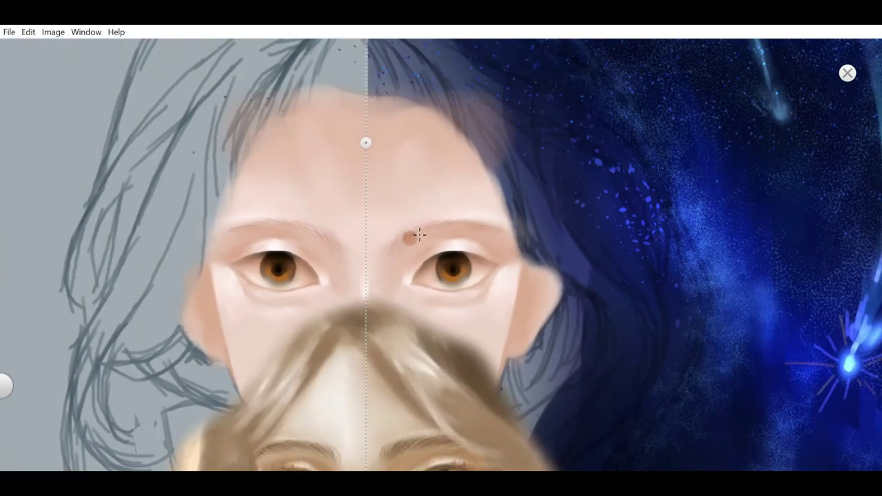
mouse_move(415, 237)
mouse_down()
mouse_move(463, 218)
mouse_move(449, 222)
mouse_move(511, 234)
mouse_up()
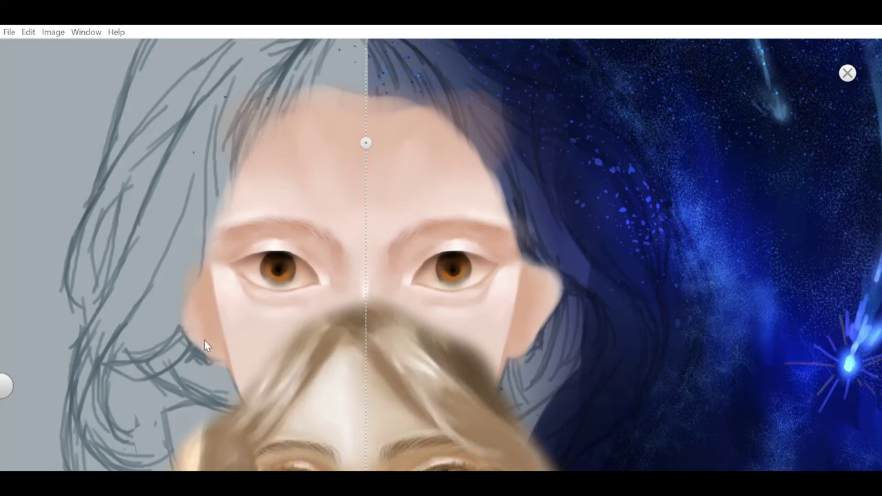
- Add darker reddish-brown hair strokes across both eyebrows and extend their outer tails
scroll(417, 199, up, 4)
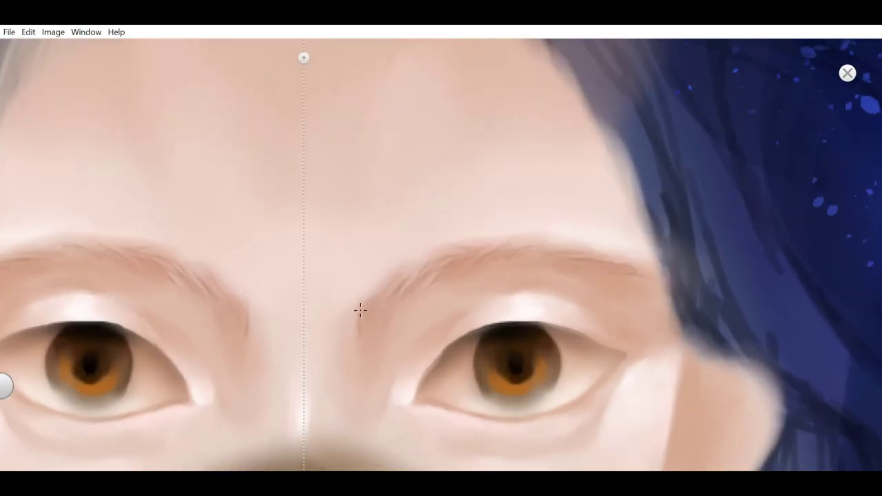
mouse_move(420, 264)
mouse_down()
mouse_move(395, 272)
mouse_move(463, 264)
mouse_move(523, 240)
mouse_move(559, 246)
mouse_up()
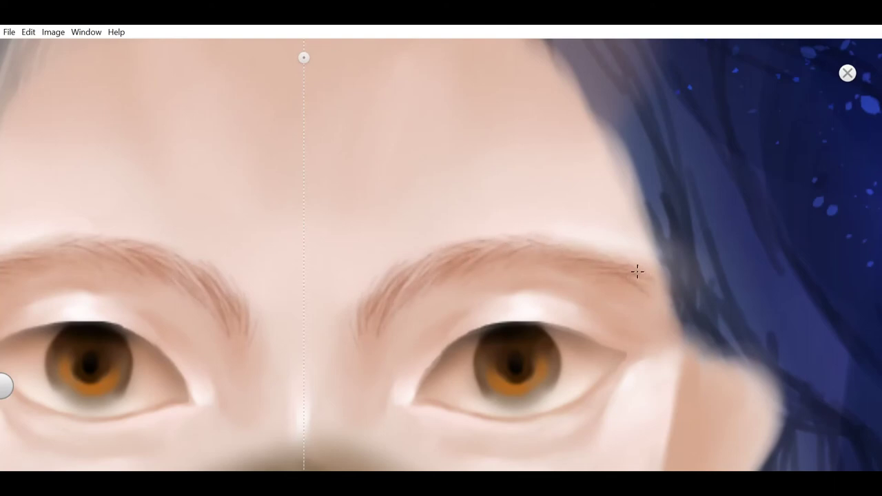
drag(637, 271, 650, 288)
scroll(524, 283, down, 10)
scroll(513, 315, up, 4)
scroll(372, 210, up, 2)
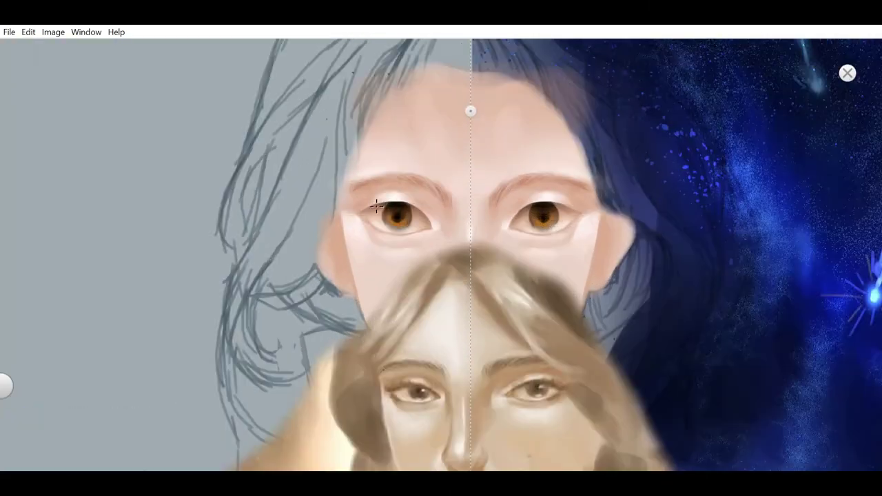
- Turn off symmetry and hide the sepia reference portrait covering the lower face
scroll(246, 134, up, 3)
scroll(248, 53, down, 6)
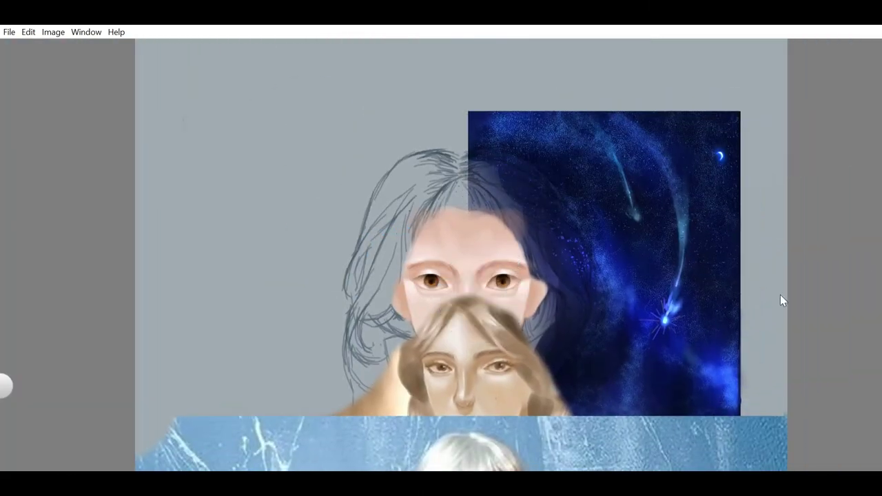
scroll(425, 181, down, 1)
scroll(462, 193, up, 6)
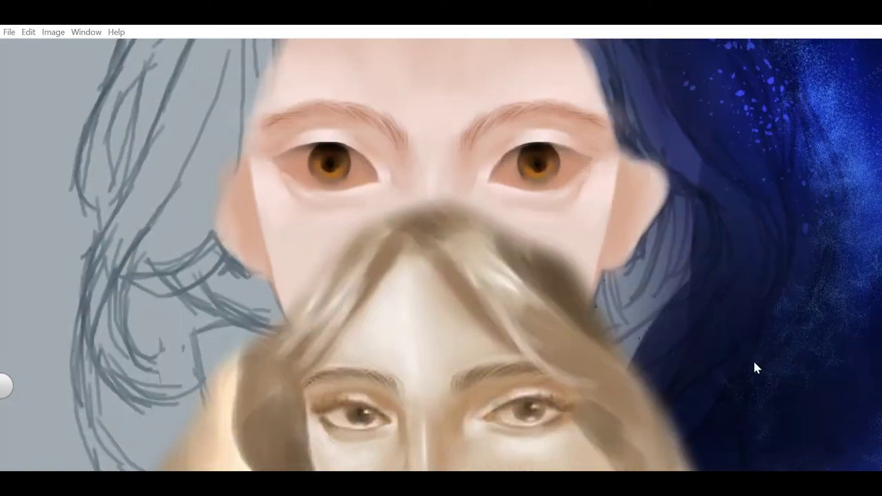
mouse_move(425, 162)
mouse_down()
mouse_move(450, 321)
mouse_move(389, 187)
mouse_move(409, 241)
mouse_up()
click(754, 413)
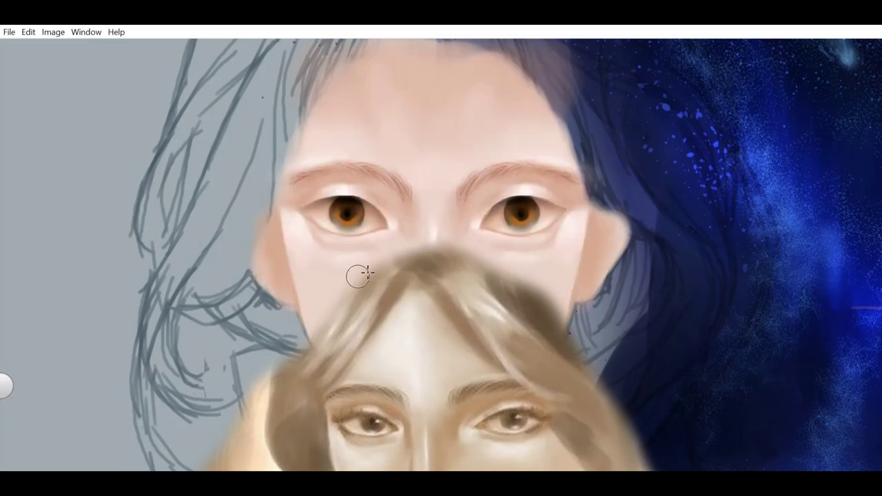
key(space)
drag(441, 260, 492, 175)
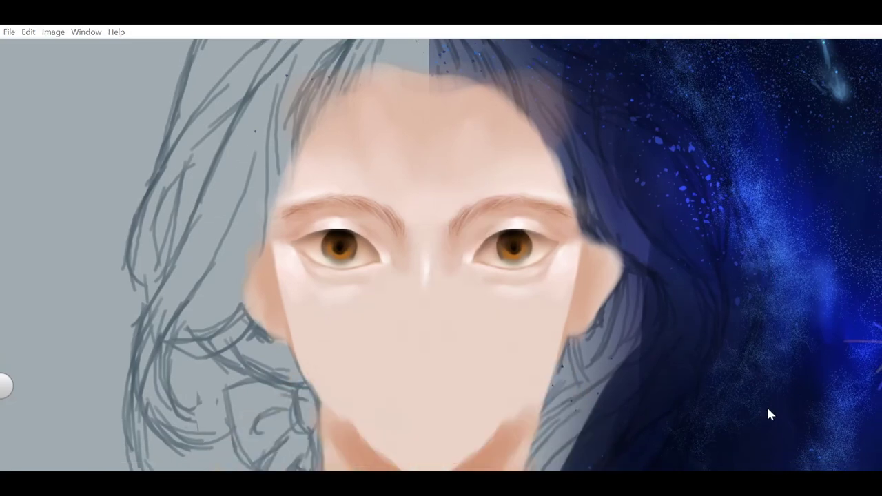
- Paint white highlights on the outer white of the right-hand eye and on the skin beside its outer corner
scroll(511, 277, down, 4)
scroll(511, 278, up, 3)
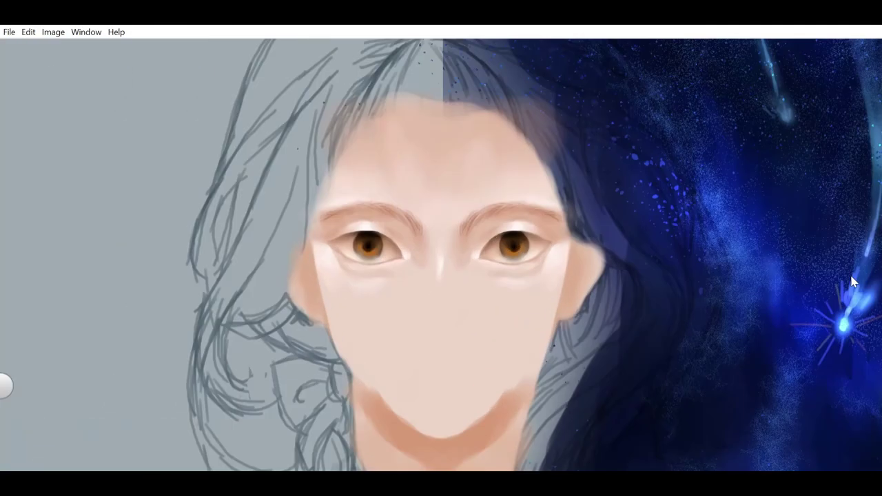
scroll(459, 225, up, 3)
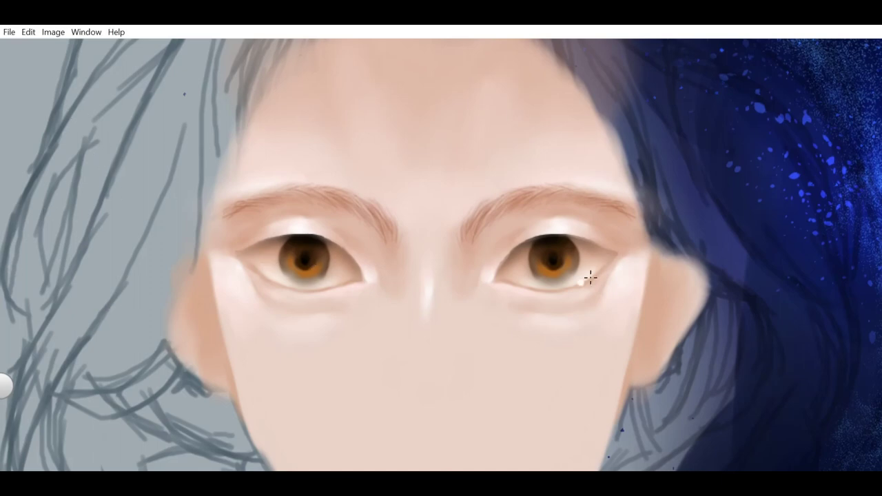
drag(590, 276, 609, 257)
drag(586, 275, 584, 249)
drag(635, 263, 624, 300)
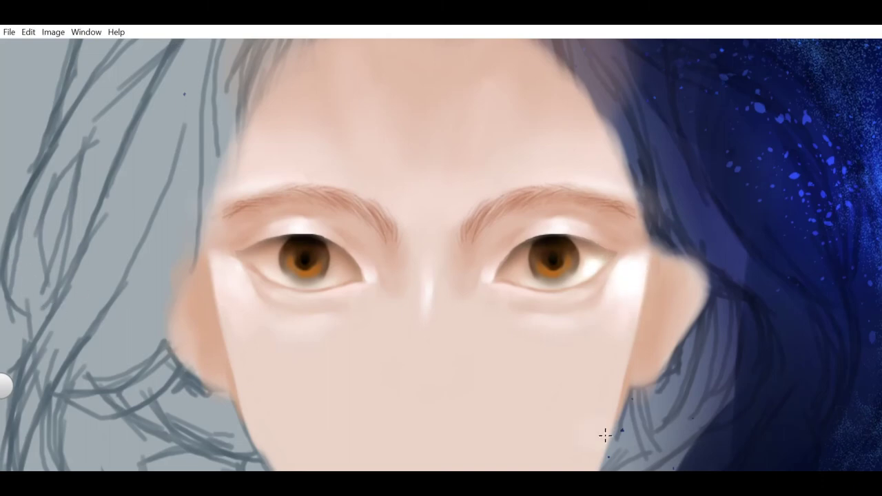
- Brighten the upper eyelid and the lower edge of the right-hand eye with soft highlights
drag(576, 226, 587, 222)
drag(538, 278, 569, 279)
scroll(538, 300, down, 10)
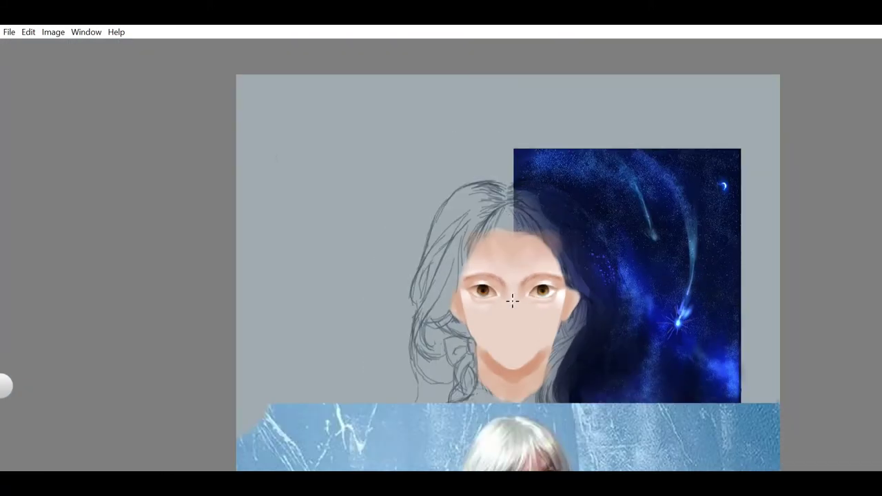
scroll(511, 301, up, 5)
scroll(623, 291, up, 3)
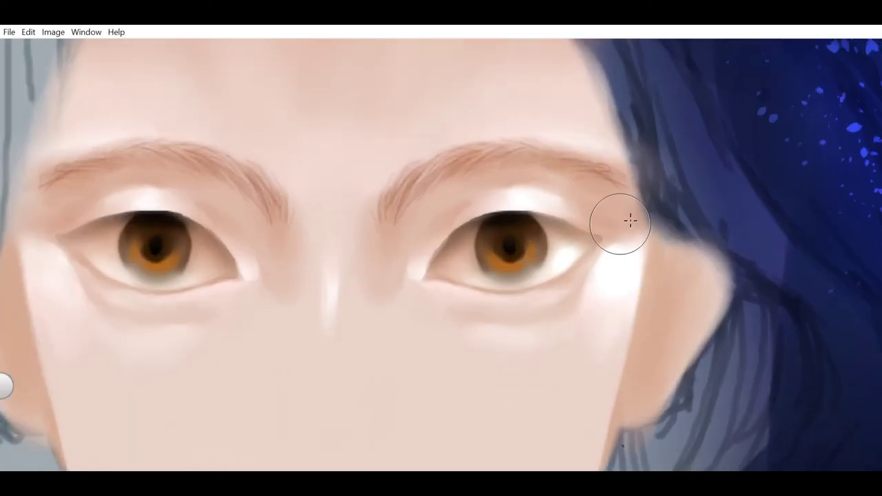
- Blend the white highlight beside the right-hand eye's outer corner softly into the surrounding skin
drag(607, 236, 614, 282)
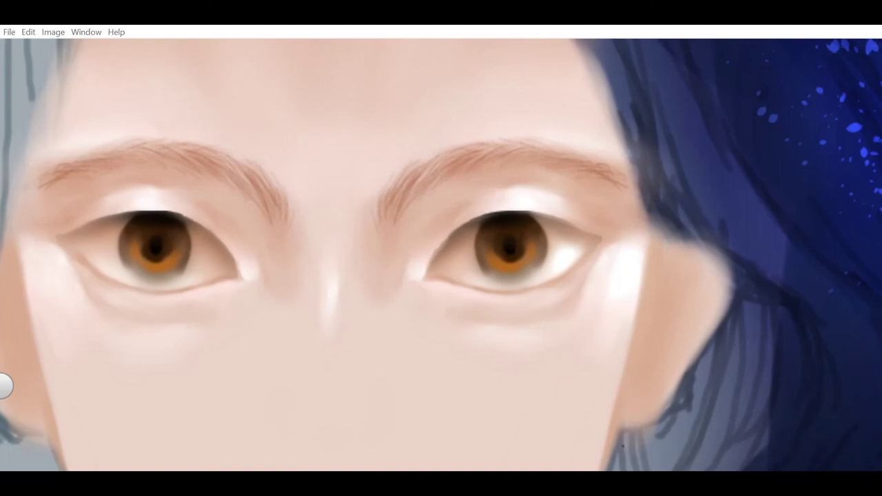
scroll(572, 272, down, 8)
scroll(561, 295, up, 4)
mouse_move(558, 232)
mouse_down()
mouse_move(547, 236)
mouse_move(608, 246)
mouse_move(634, 308)
mouse_up()
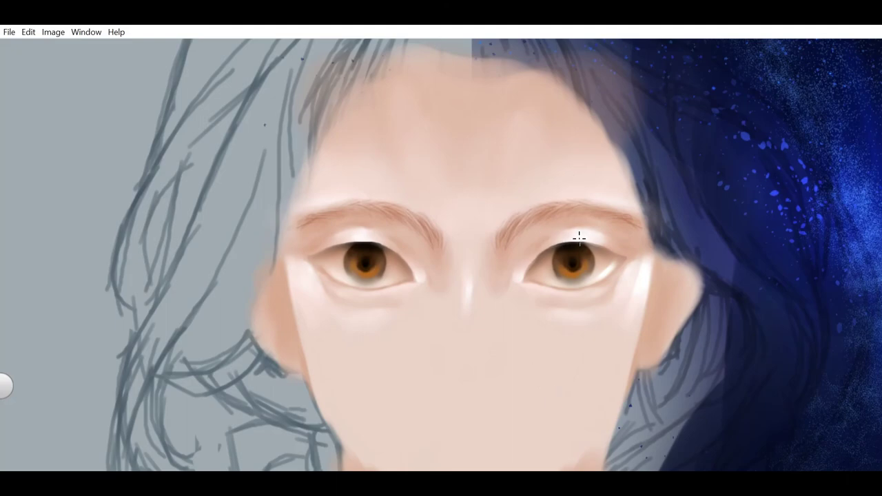
scroll(490, 259, down, 3)
key(space)
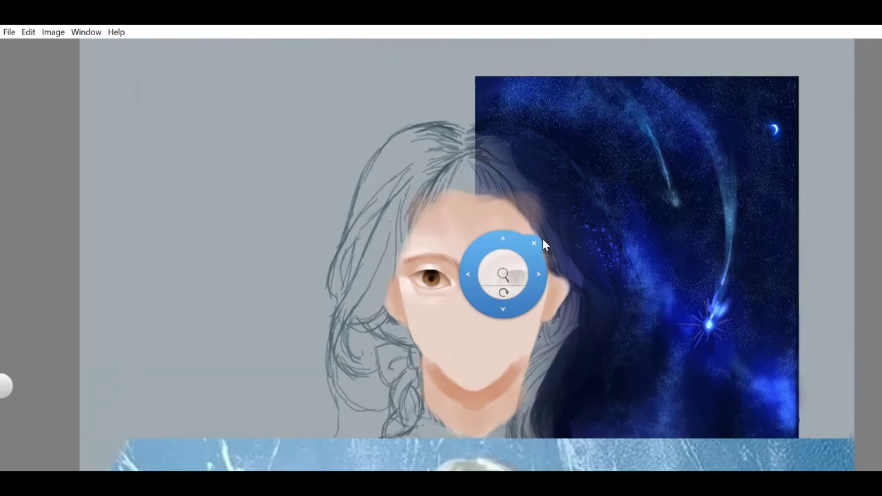
drag(503, 273, 384, 189)
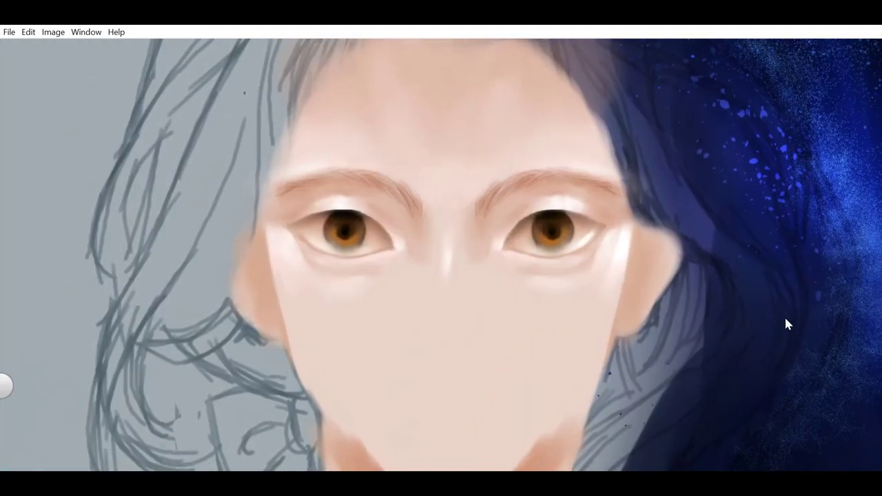
scroll(755, 327, down, 3)
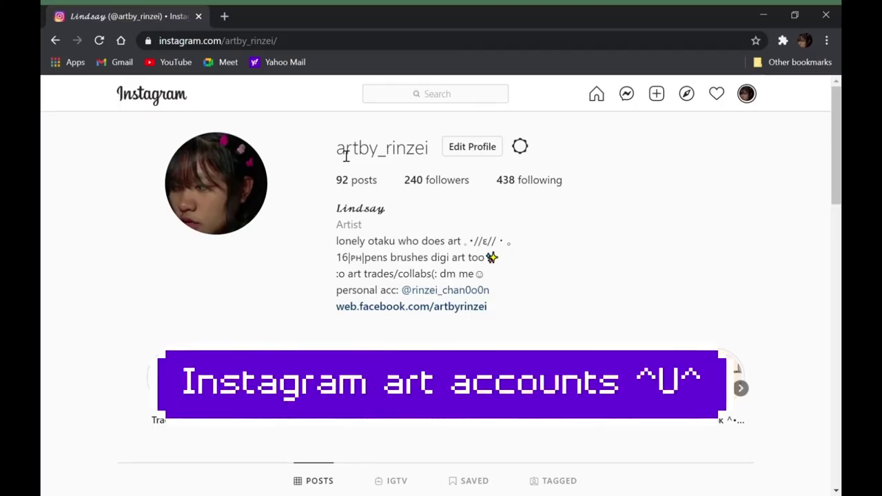
- Switch to Instagram and examine the artwork posts on the artist's own profile
drag(335, 152, 440, 159)
click(584, 291)
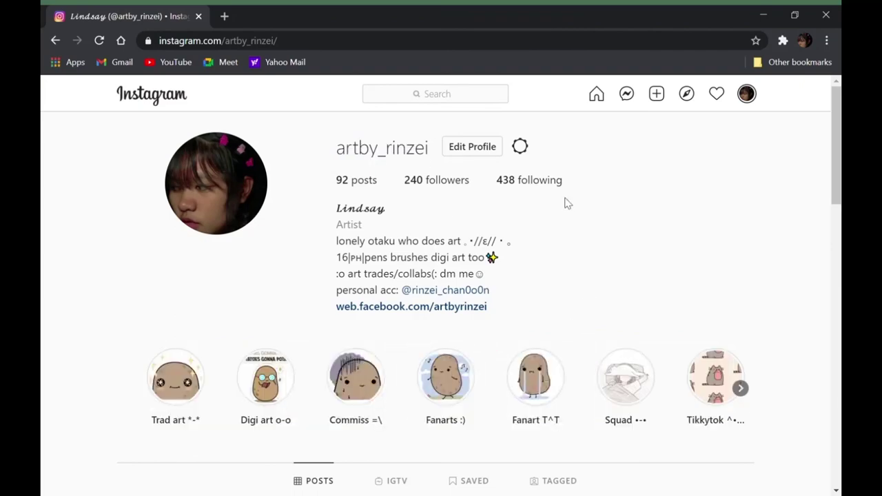
scroll(566, 202, down, 9)
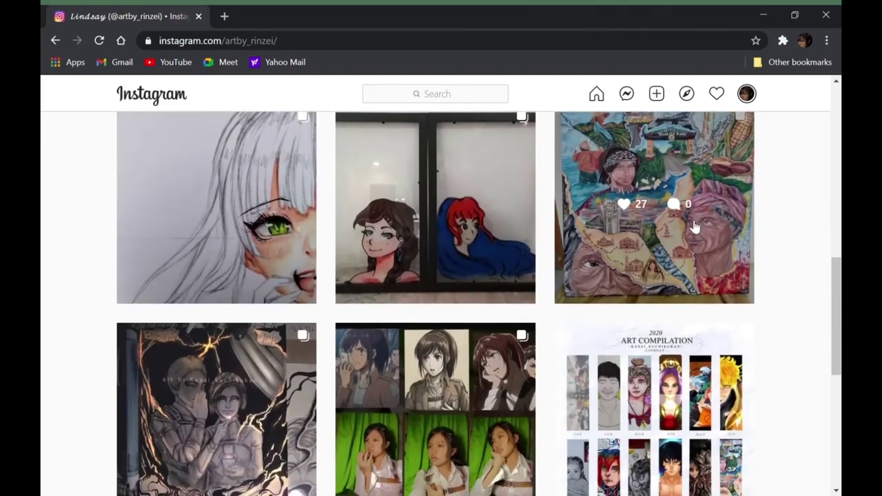
scroll(694, 227, down, 8)
scroll(692, 224, up, 10)
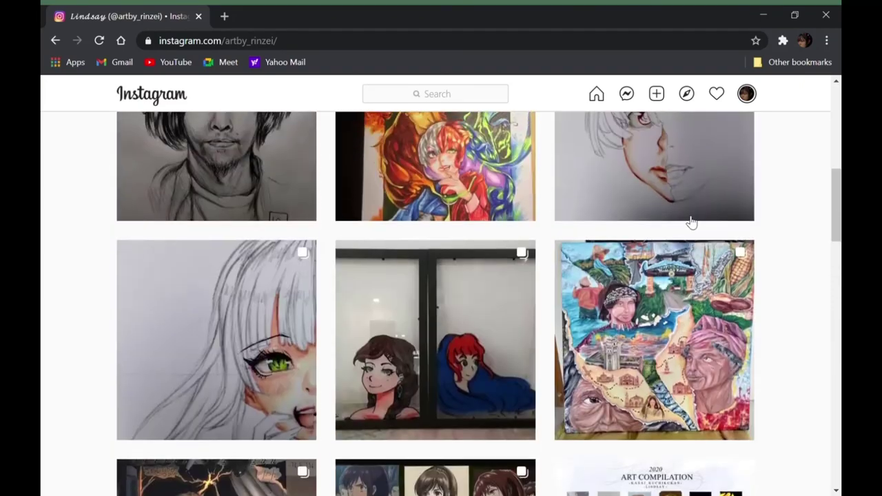
scroll(691, 222, down, 10)
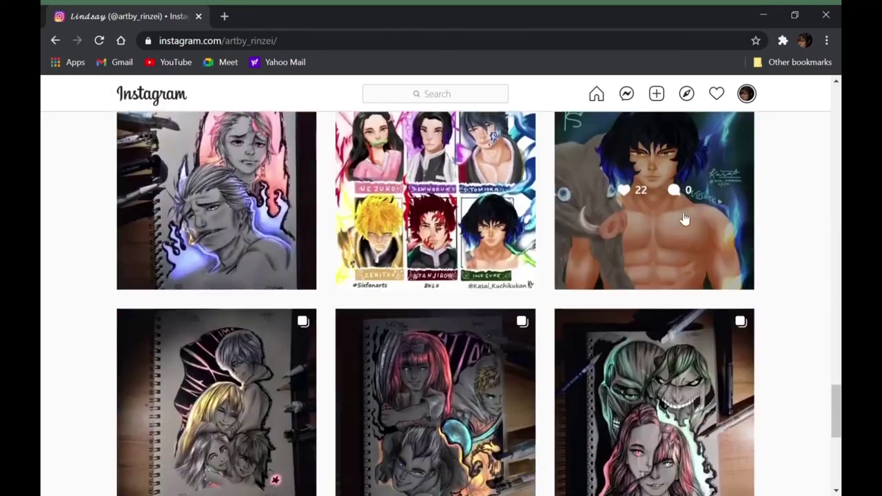
scroll(684, 219, down, 5)
scroll(675, 227, down, 5)
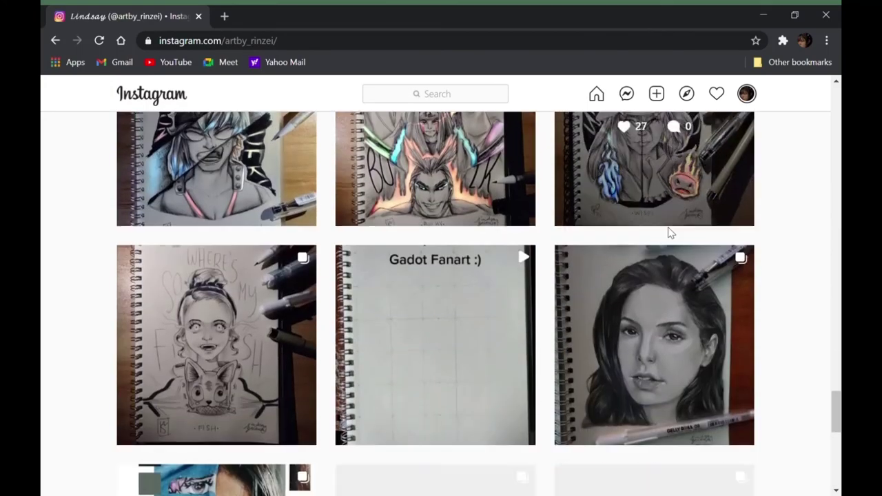
scroll(670, 233, up, 1)
scroll(671, 234, down, 12)
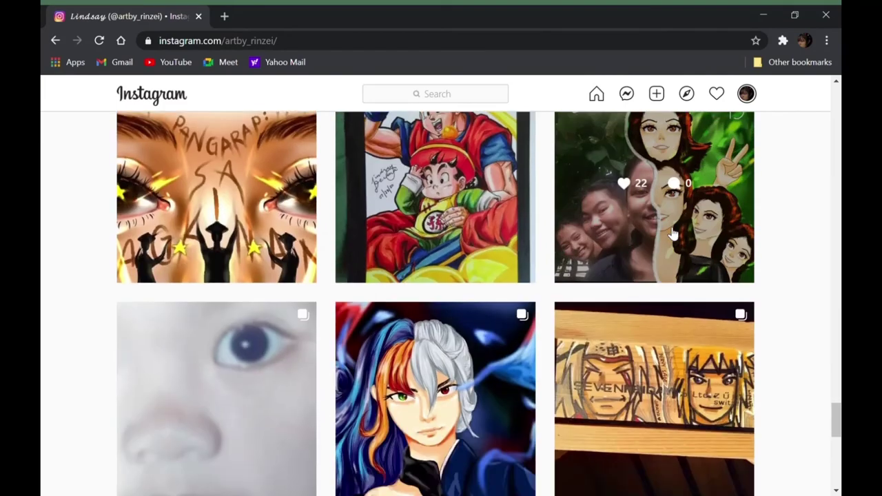
scroll(672, 231, down, 10)
scroll(491, 144, up, 2)
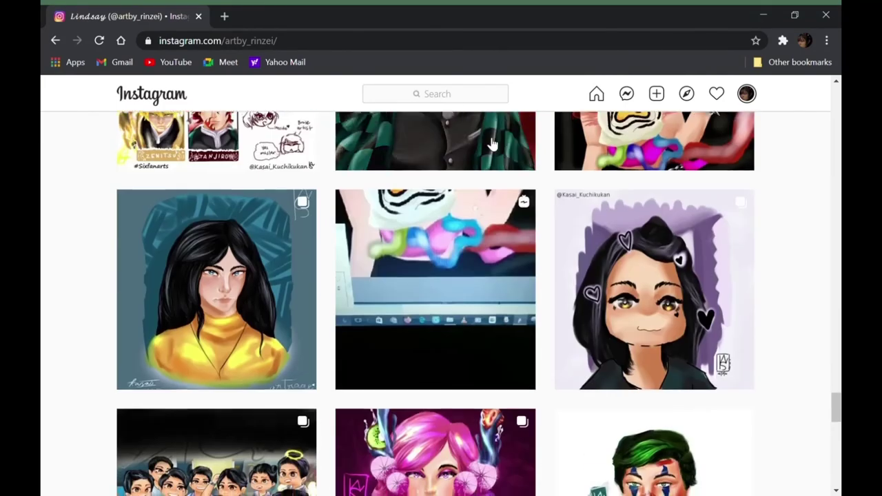
- Find the collaborating artist's Instagram art account, examine its posted drawings, and return to the home feed
click(449, 95)
click(412, 167)
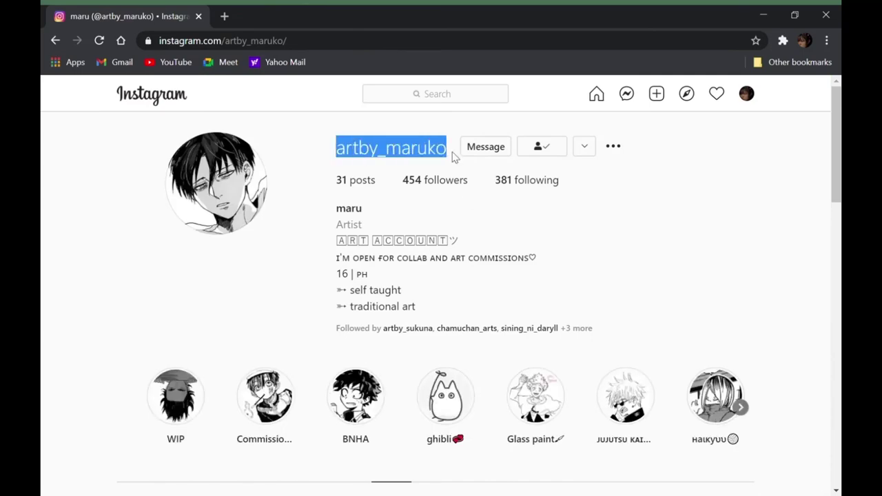
scroll(548, 256, down, 15)
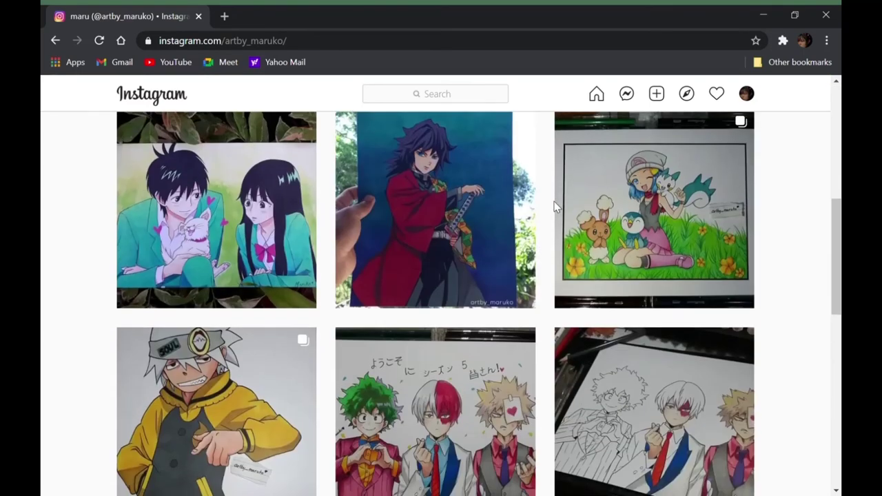
scroll(562, 204, down, 15)
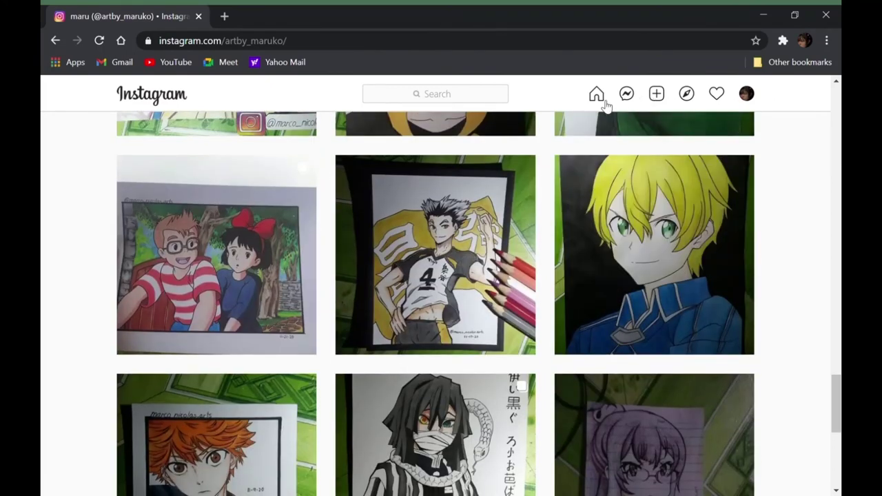
click(605, 104)
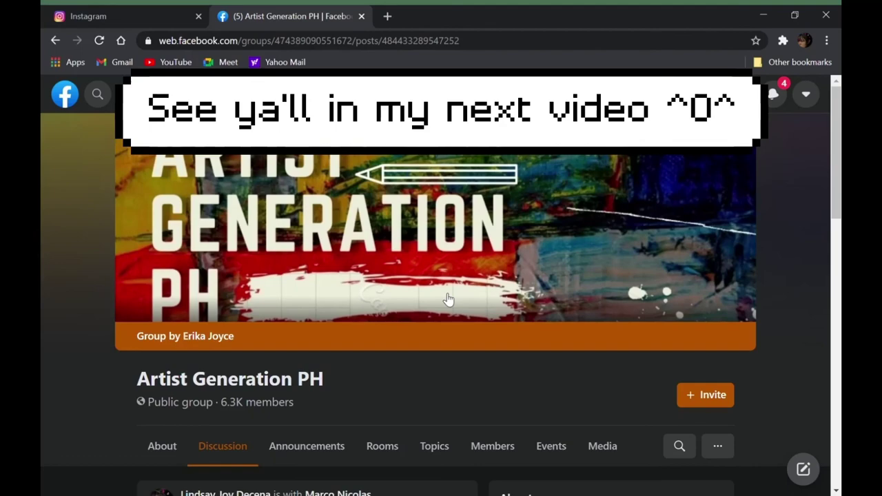
- In the Artist Generation PH Facebook group, review the contest entry's description and open its Howl's Moving Castle artwork image
scroll(448, 299, down, 5)
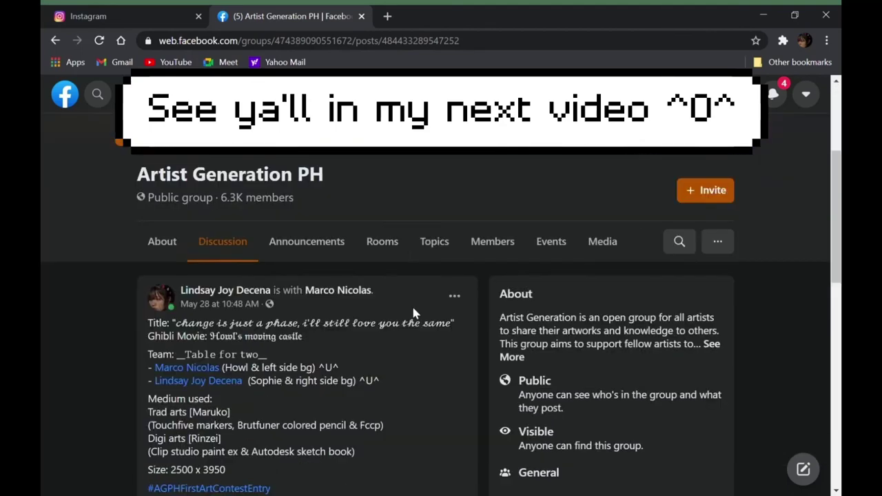
drag(148, 190, 341, 326)
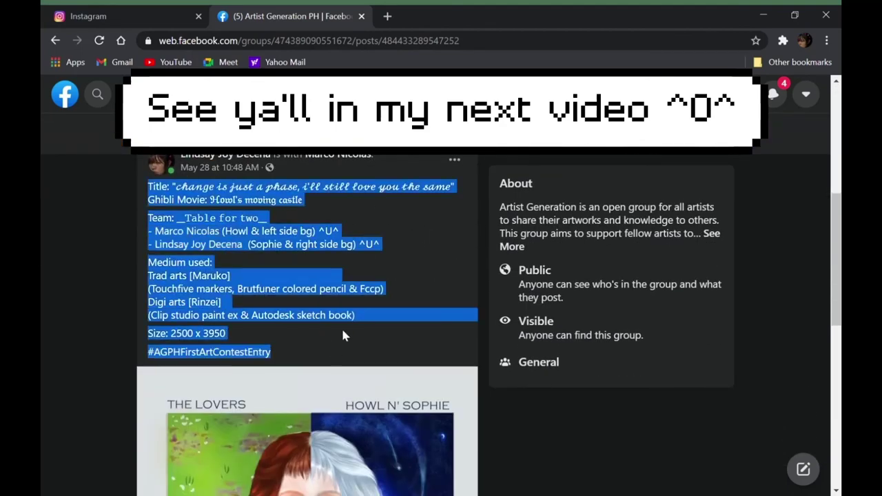
scroll(348, 314, down, 8)
click(353, 302)
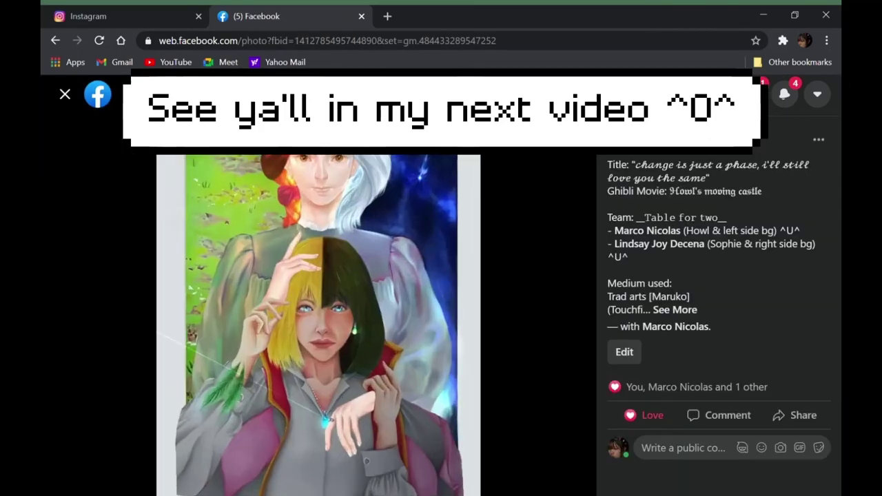